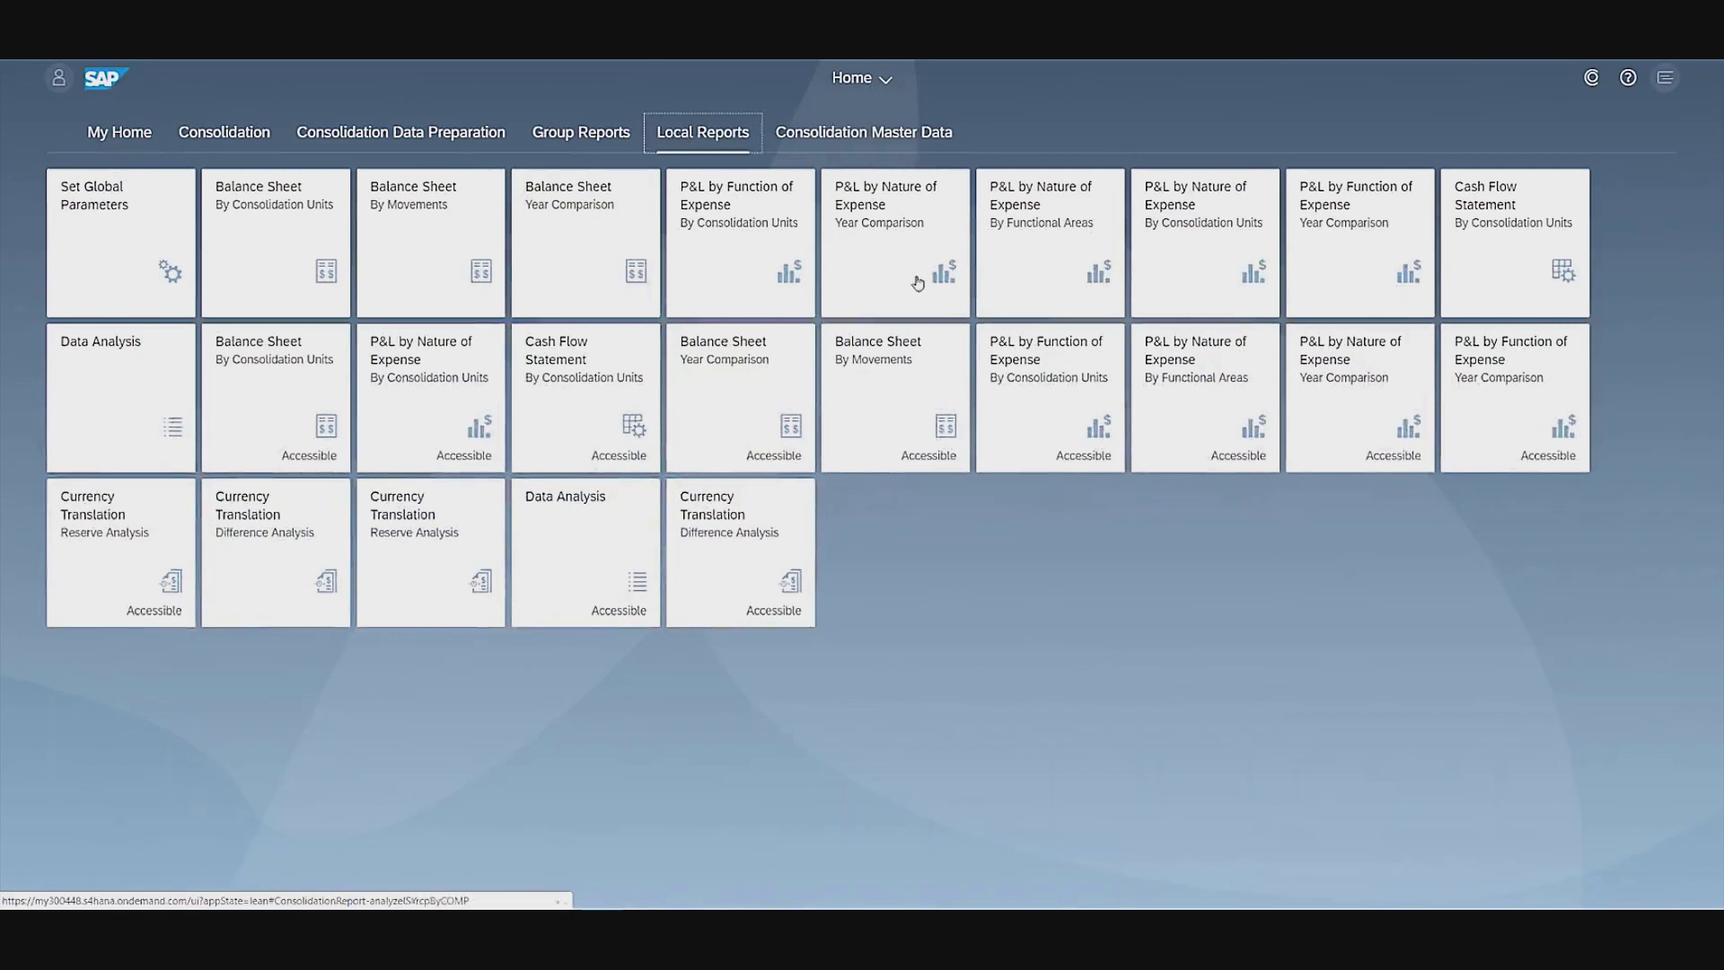
- Under the Group Reports and Consolidation tabs, launch the Balance Sheet by Consolidation Units report
left_click(583, 138)
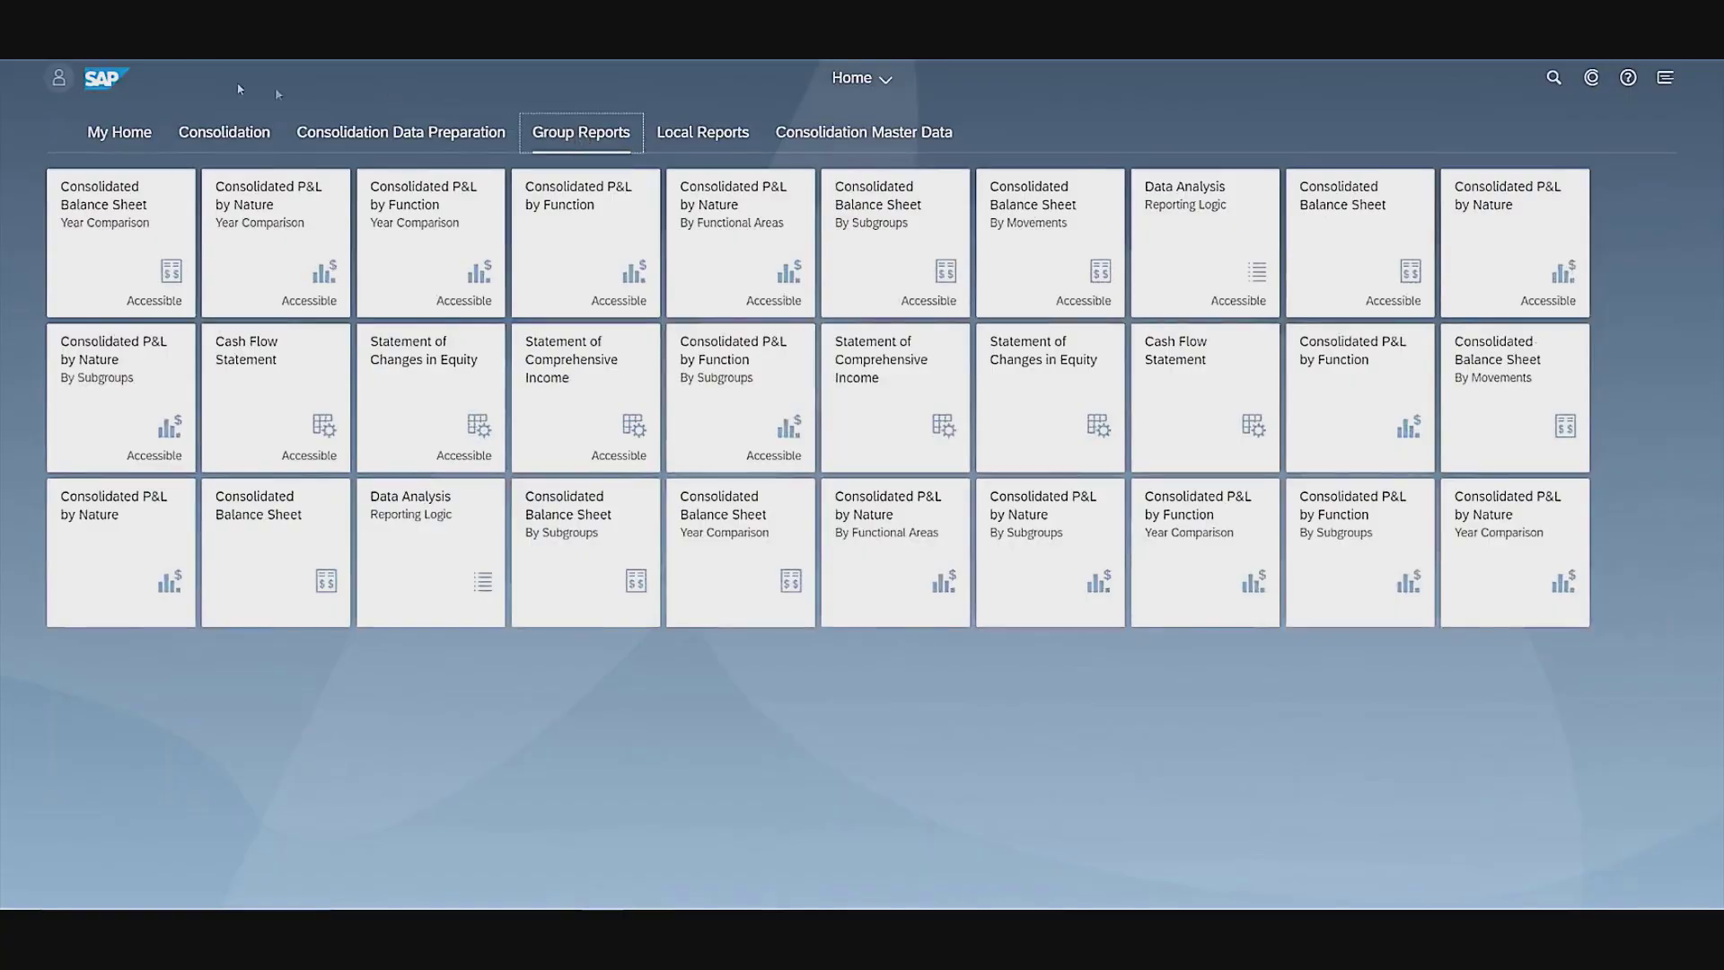
left_click(231, 134)
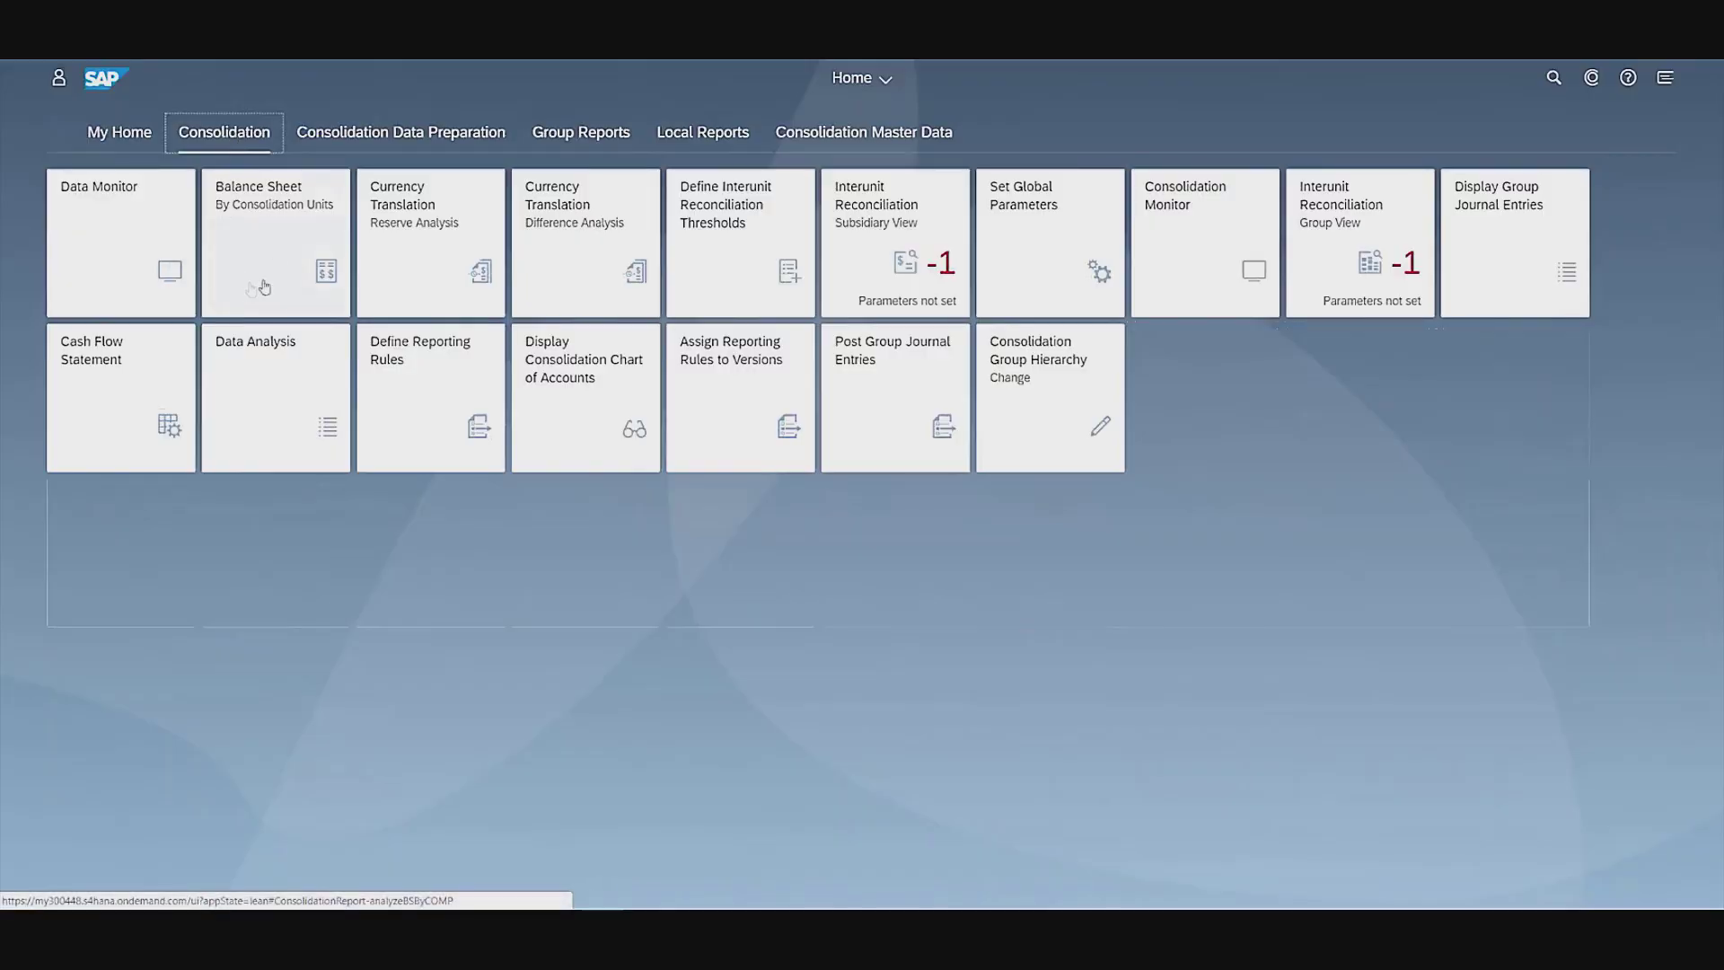
left_click(279, 221)
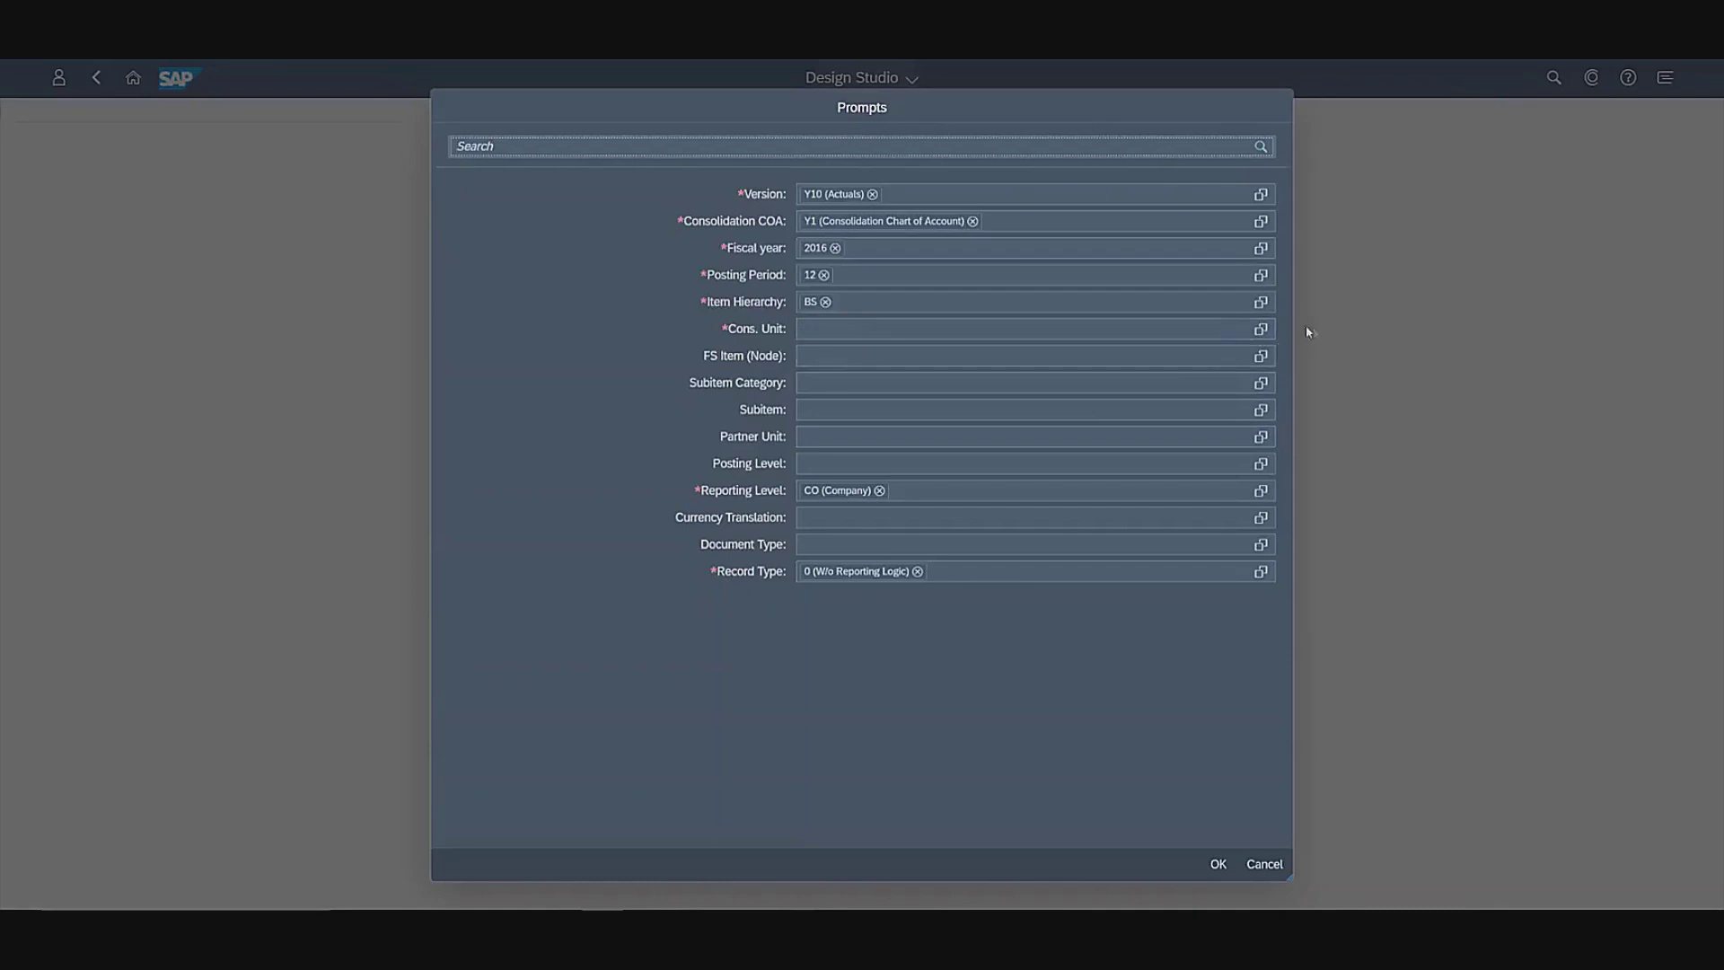
- Pick consolidation unit 1110 Great Britain from the Cons. Unit value help
left_click(1262, 329)
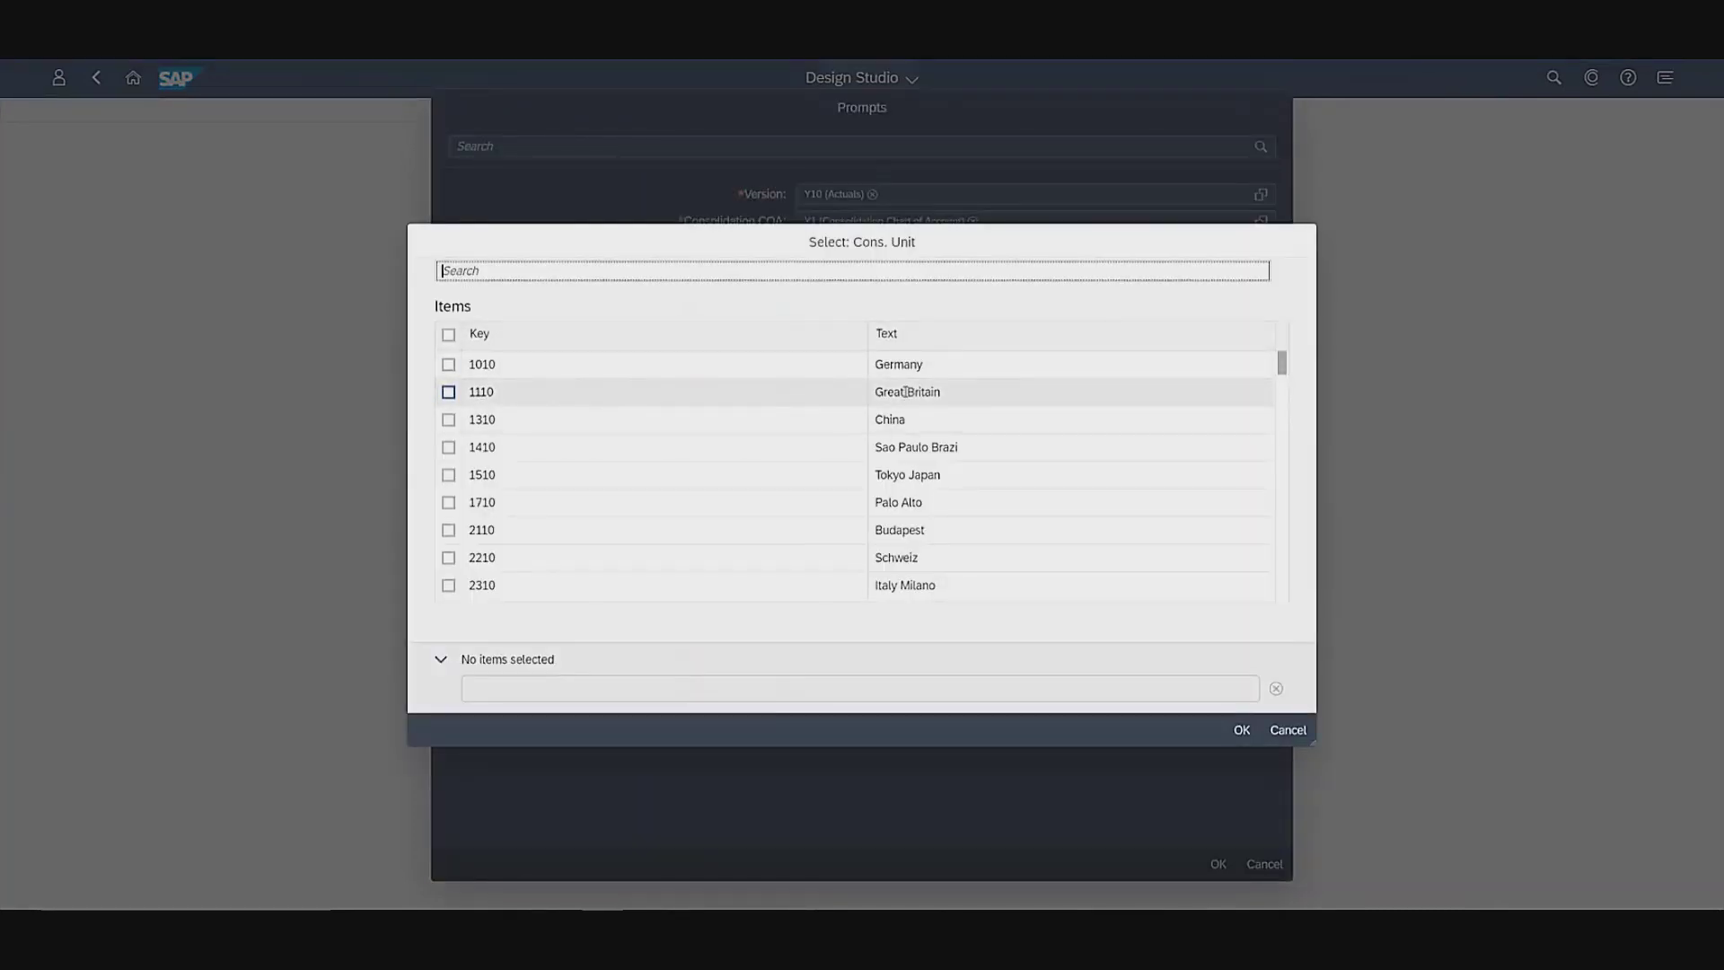
left_click(448, 392)
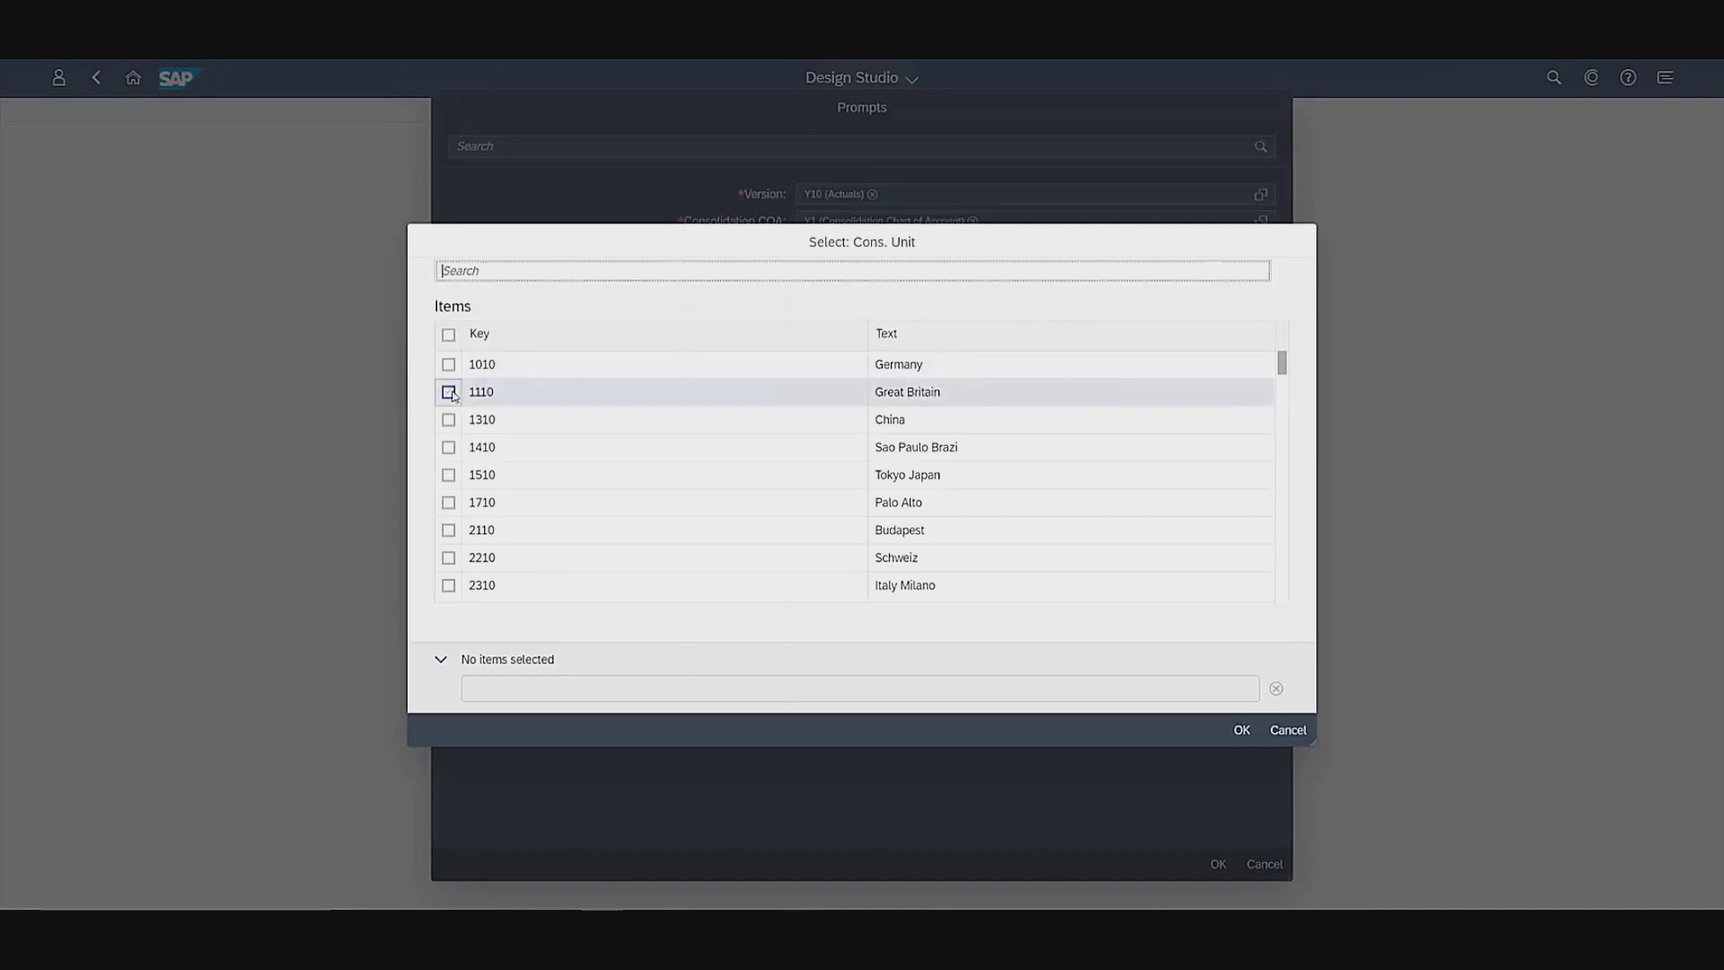
left_click(1243, 731)
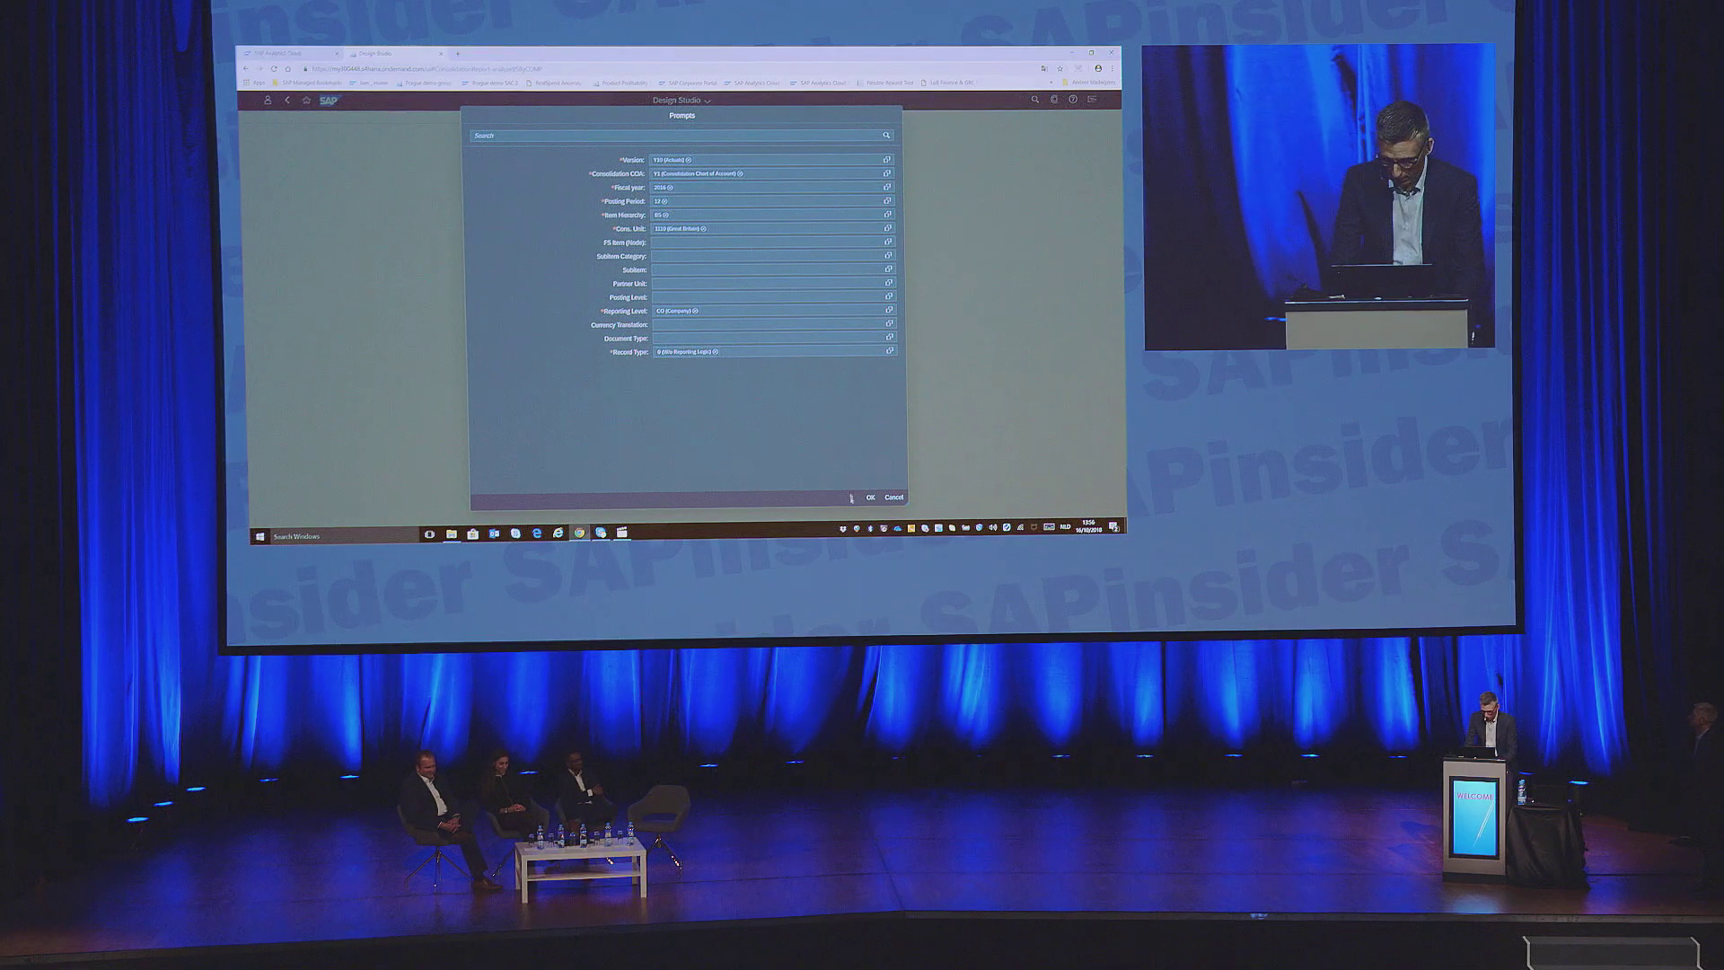
- Execute the balance sheet report for unit 1110 with the entered prompts
left_click(870, 497)
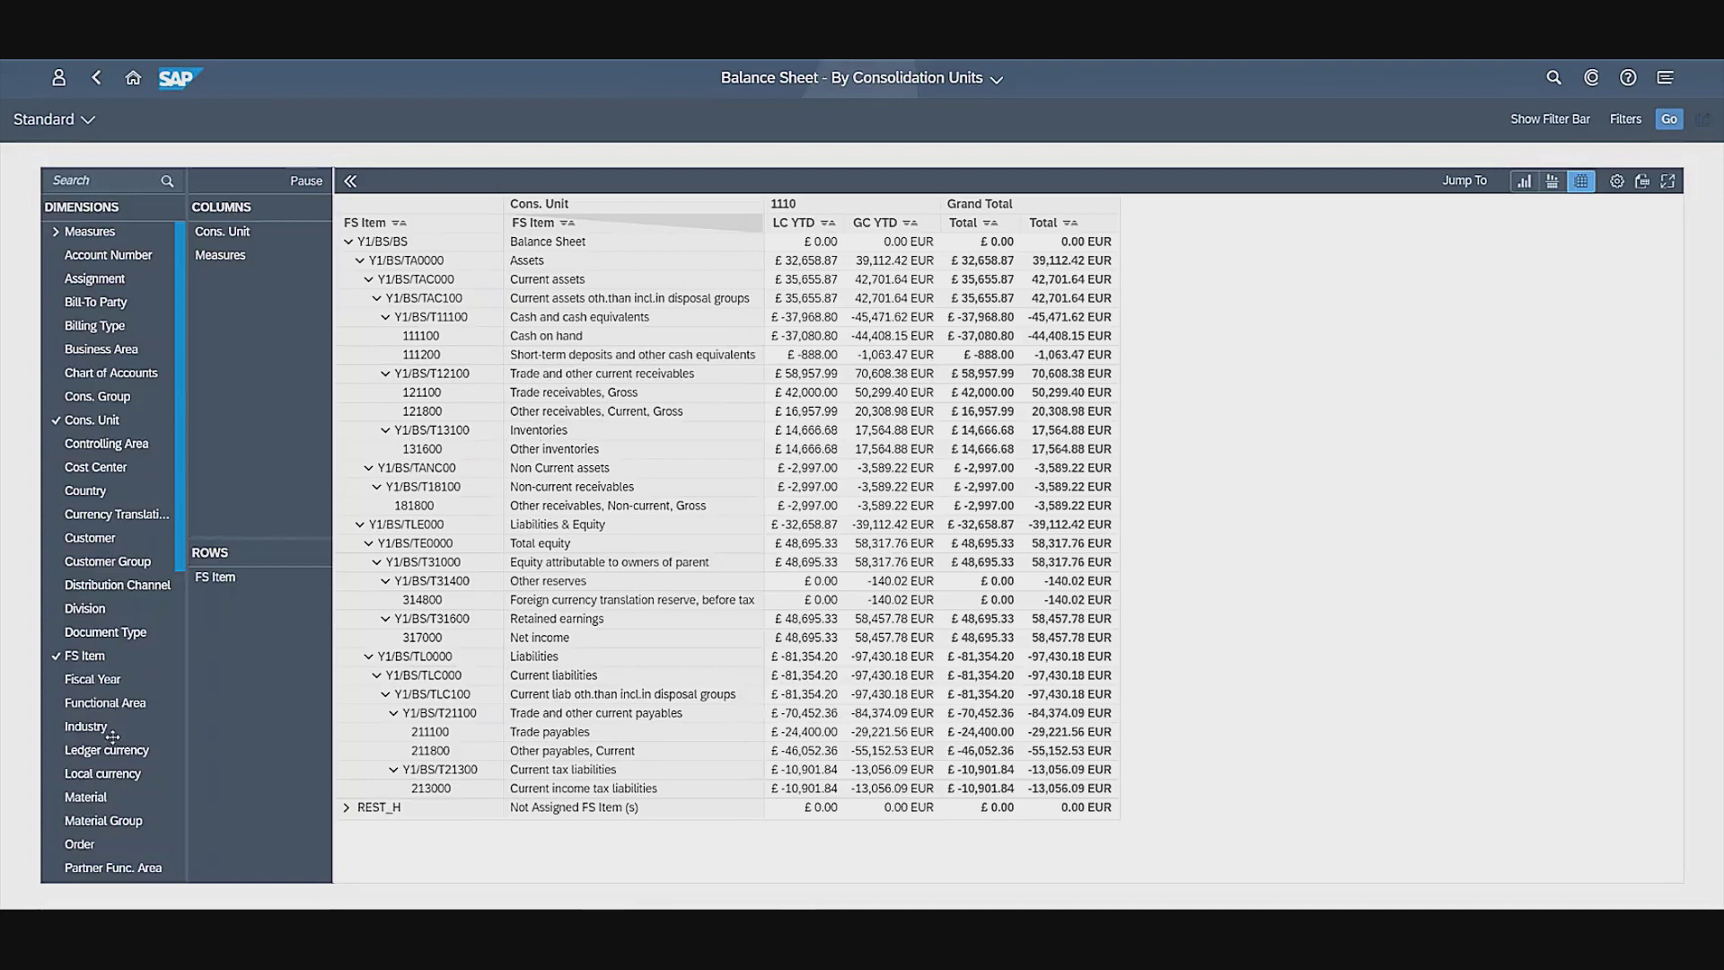
- Scroll down the Dimensions panel of the balance sheet report
scroll(93, 537, "down", 5)
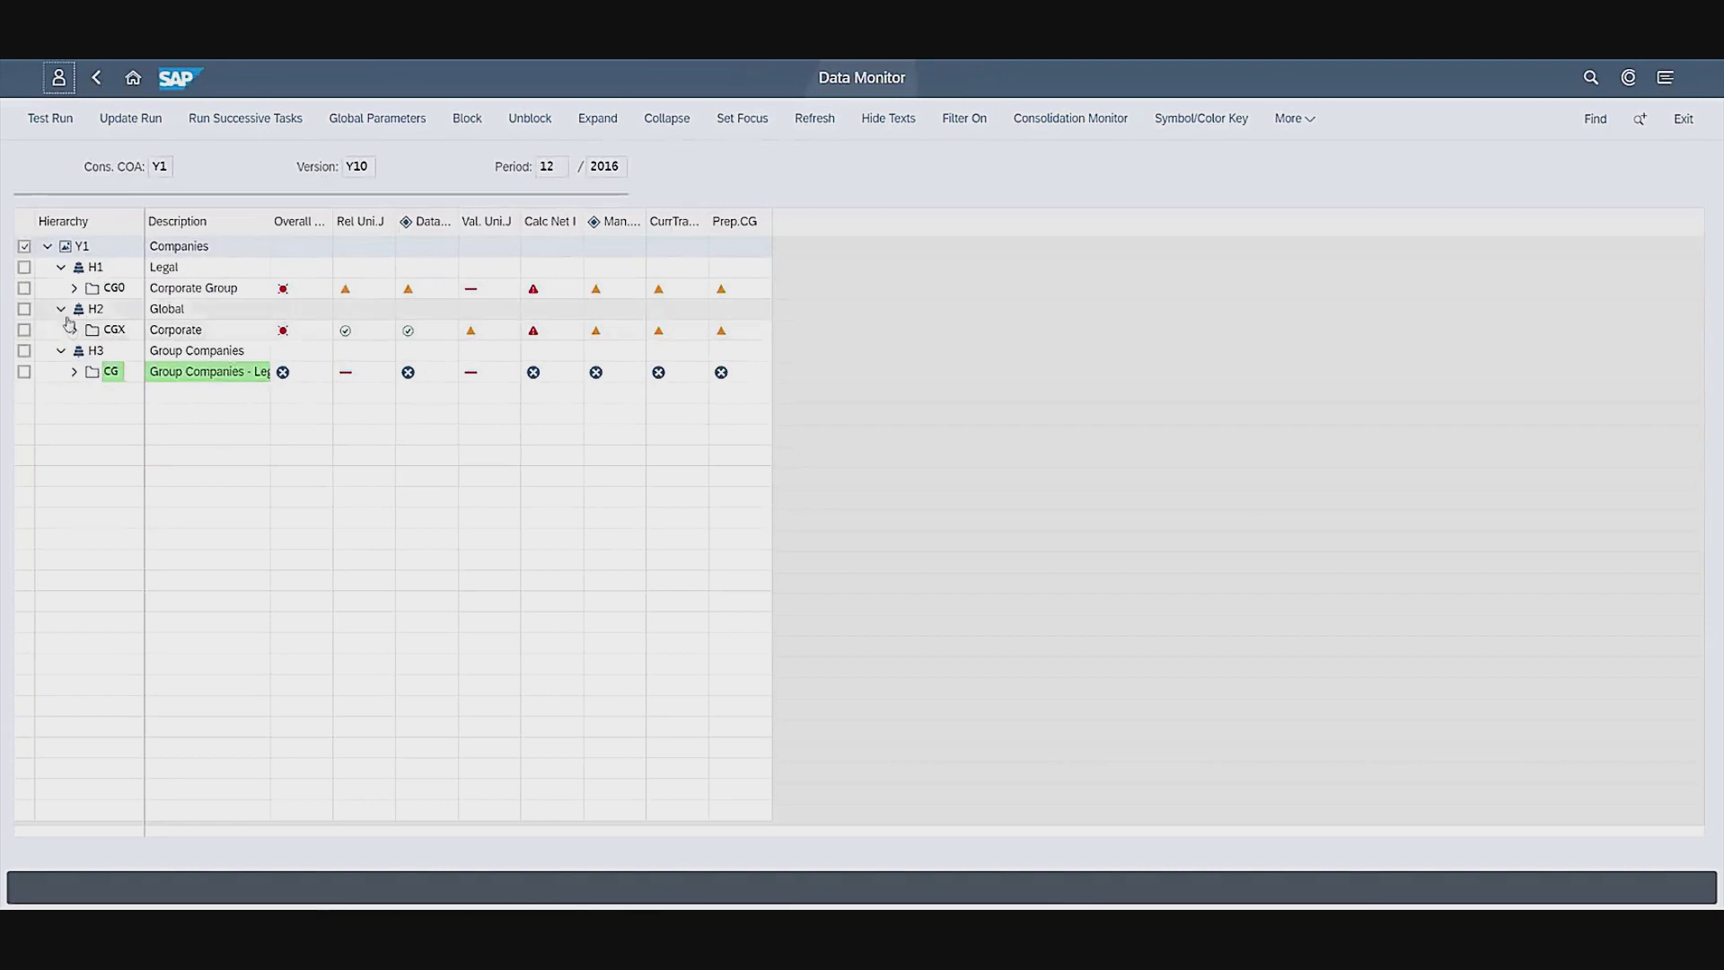
- Expand Corporate and Europe, then test-run Great Britain's release task
left_click(74, 329)
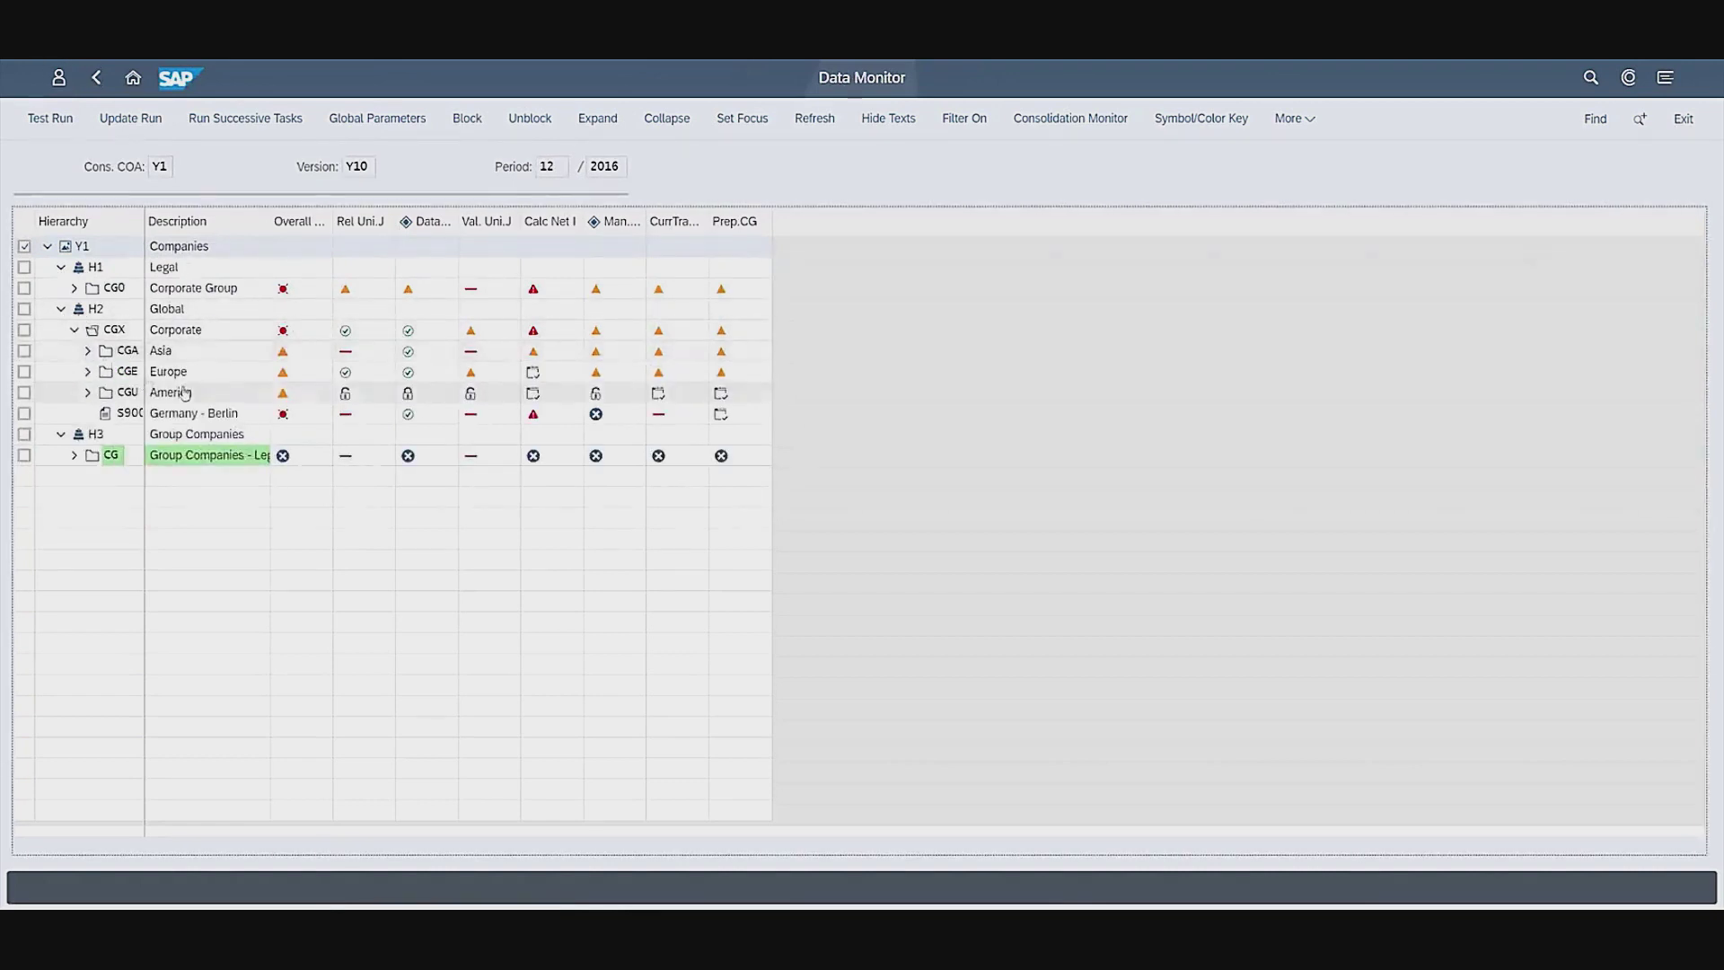
left_click(87, 372)
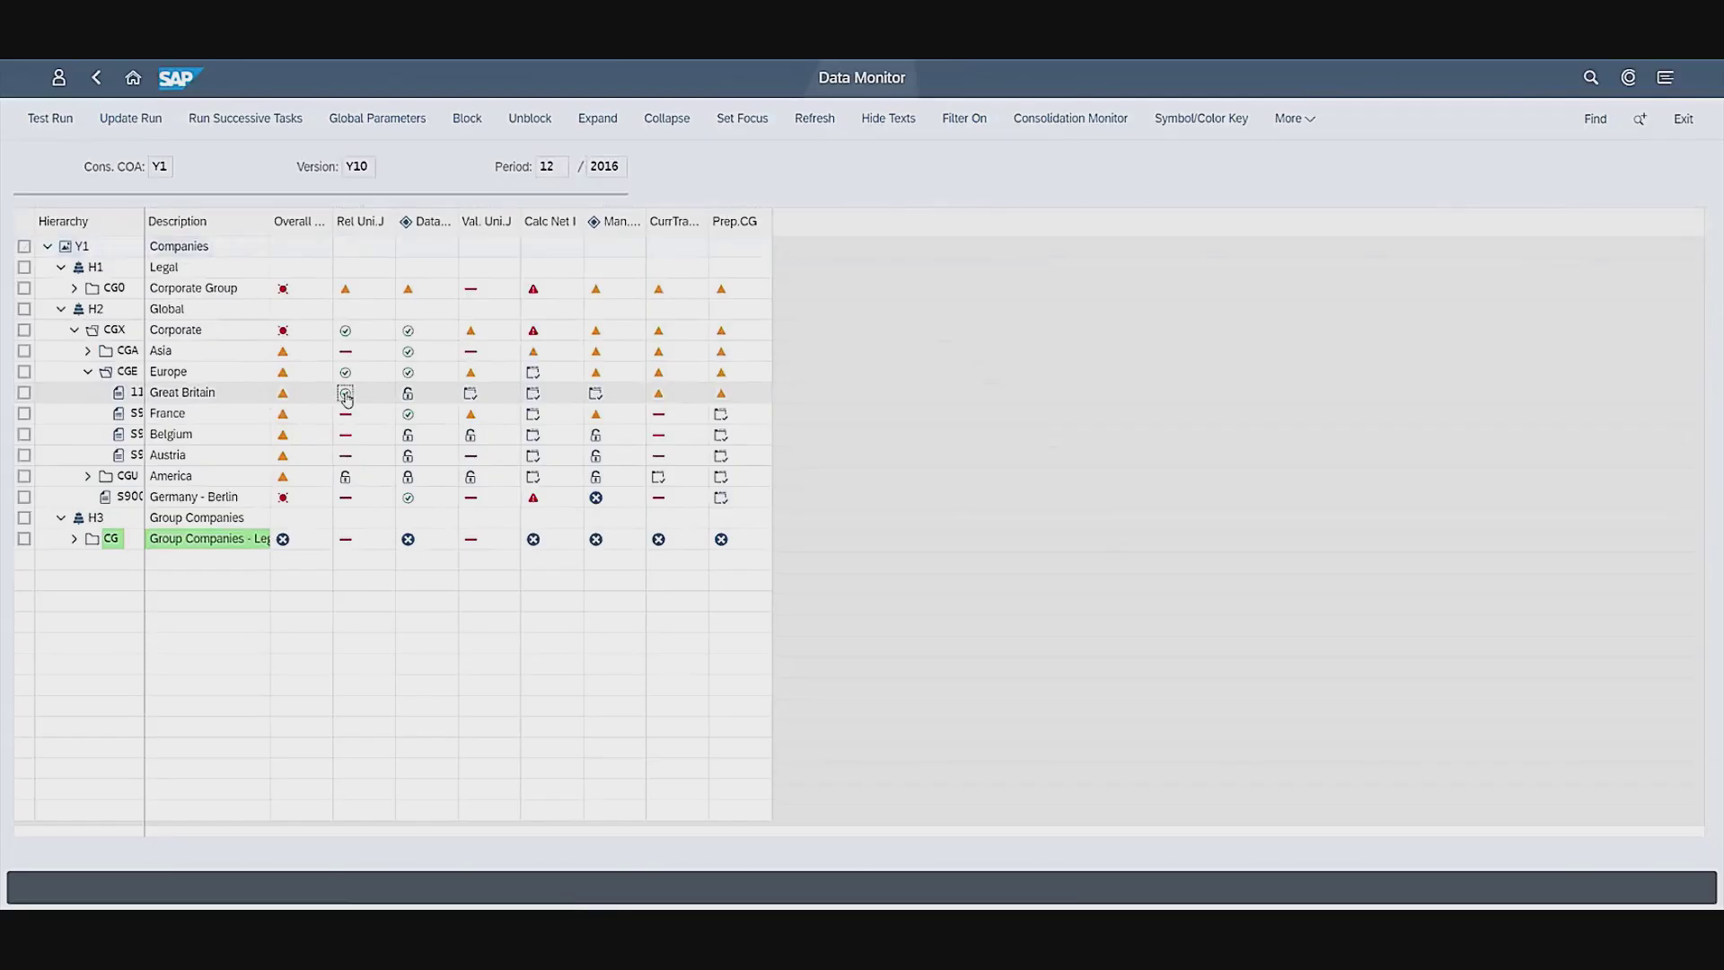
left_click(346, 394)
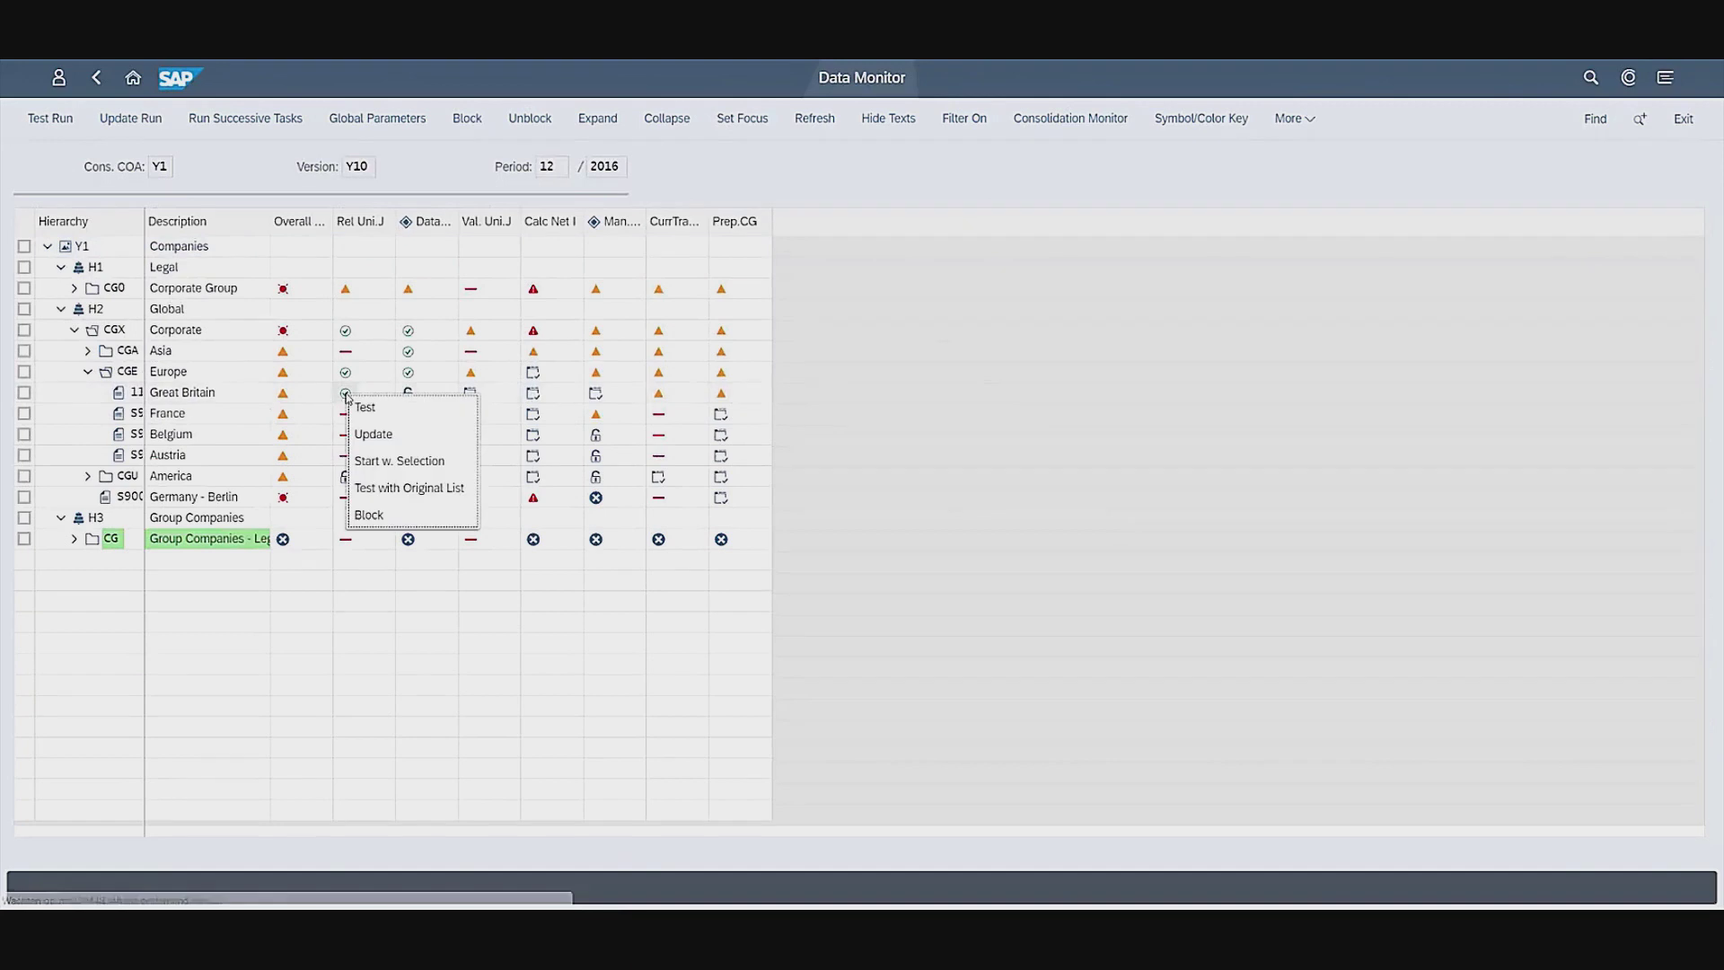
left_click(362, 412)
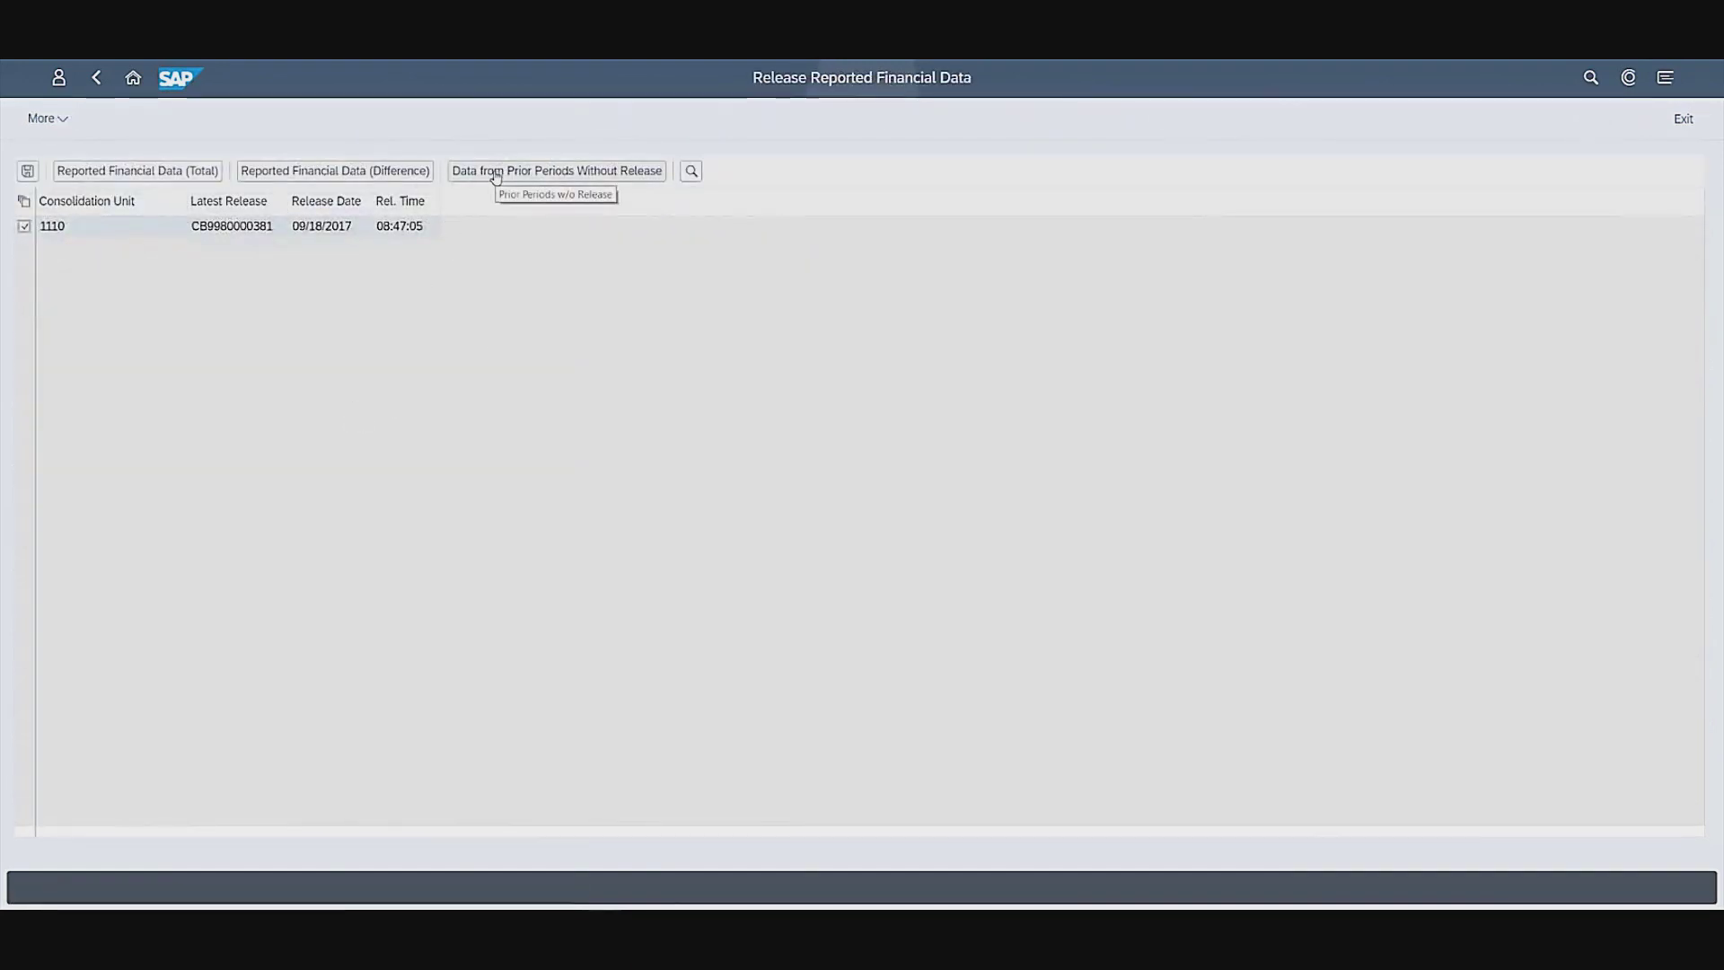
- Show unit 1110's total reported financial data, then launch the Consolidation Monitor
left_click(156, 172)
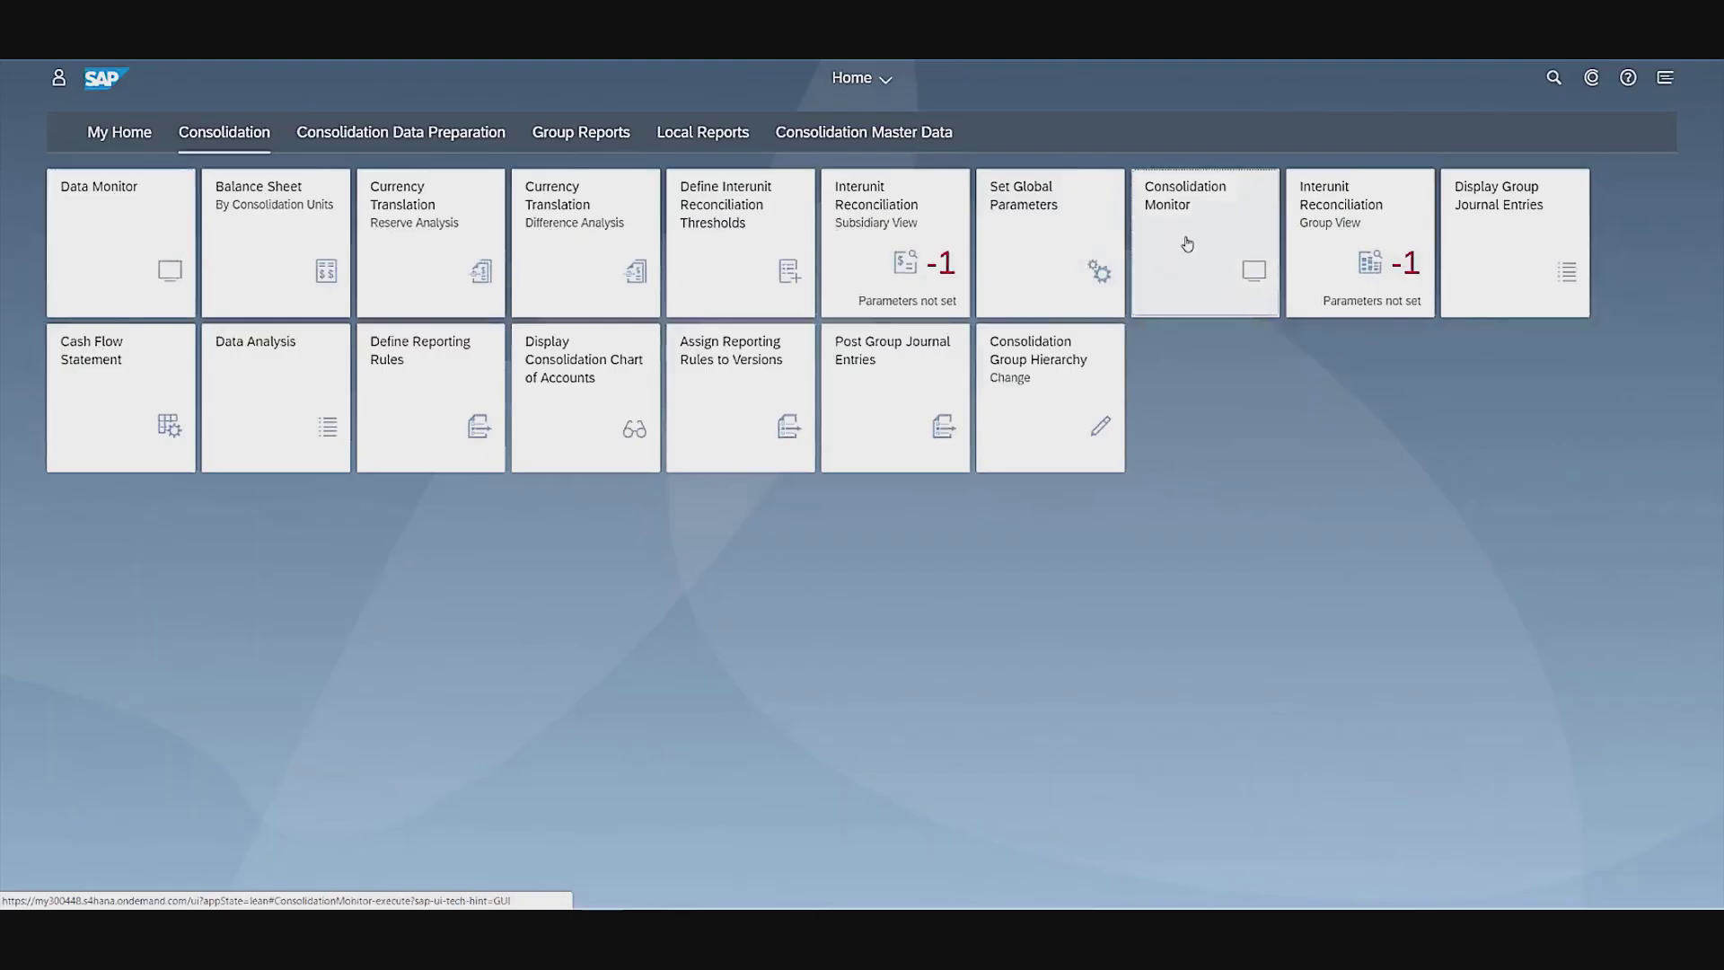
left_click(1187, 243)
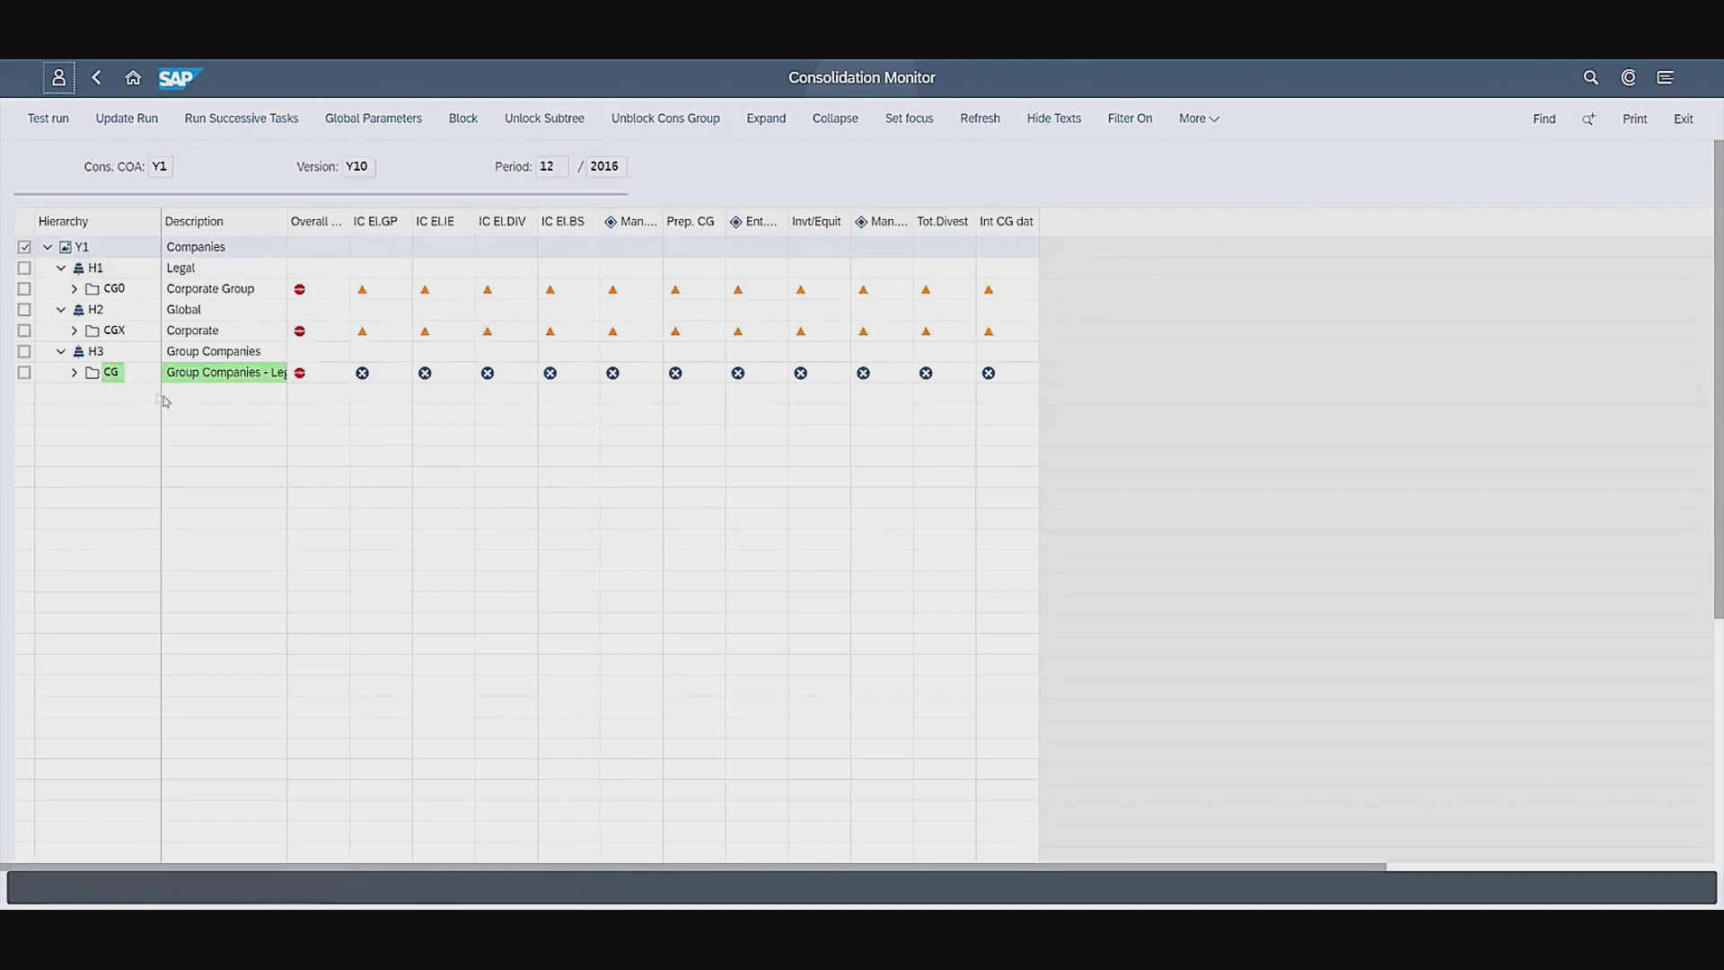
- Expand the Corporate group, then go back to the launchpad home page
left_click(75, 332)
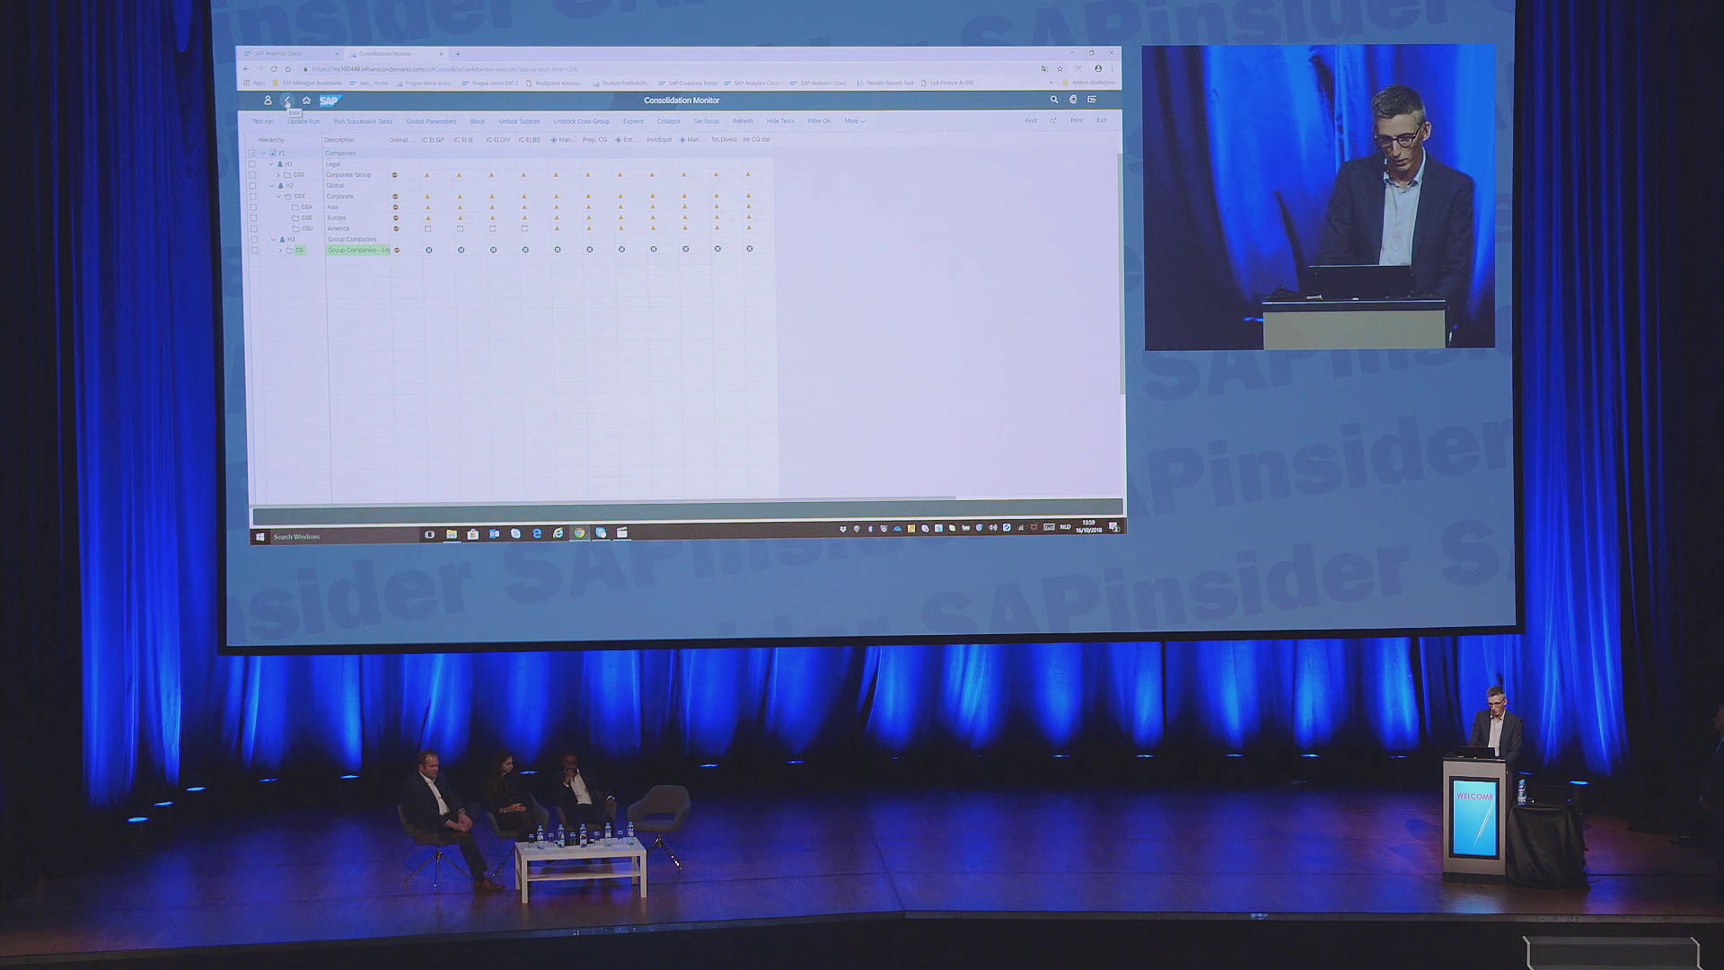
key("alt+Left")
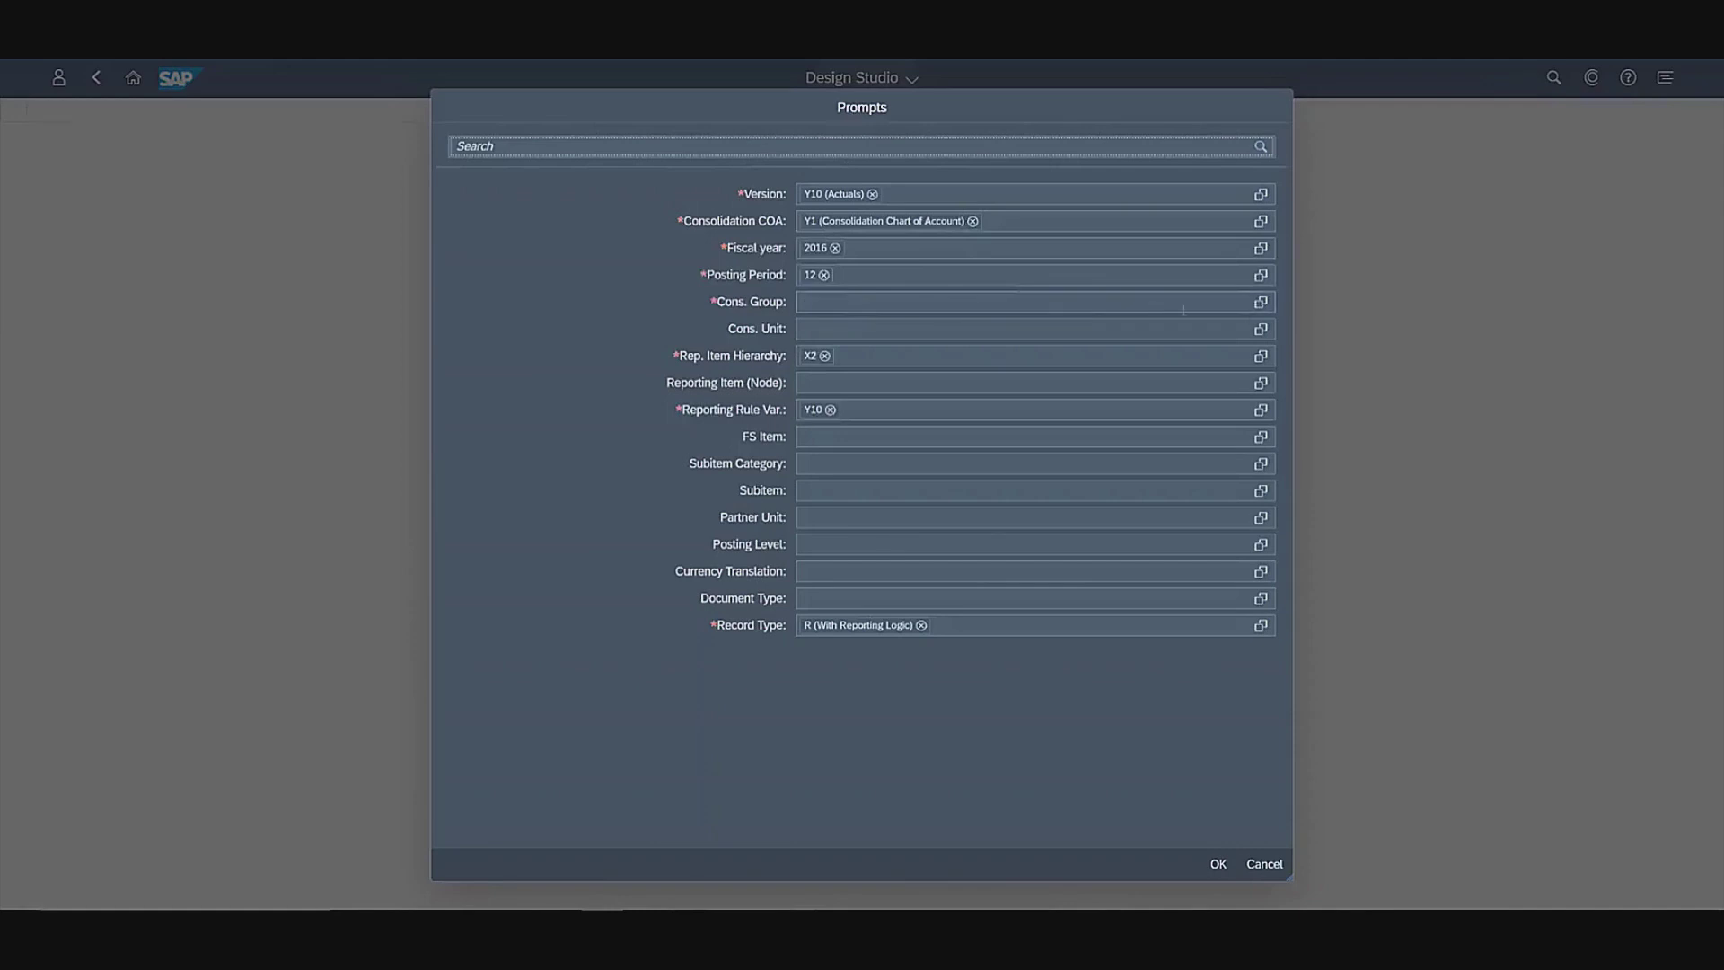
- Select CGX (Corporate) as the consolidation group and run the Cash Flow Statement for 12/2016
left_click(1261, 302)
scroll(533, 500, "down", 2)
scroll(534, 500, "down", 3)
left_click(448, 593)
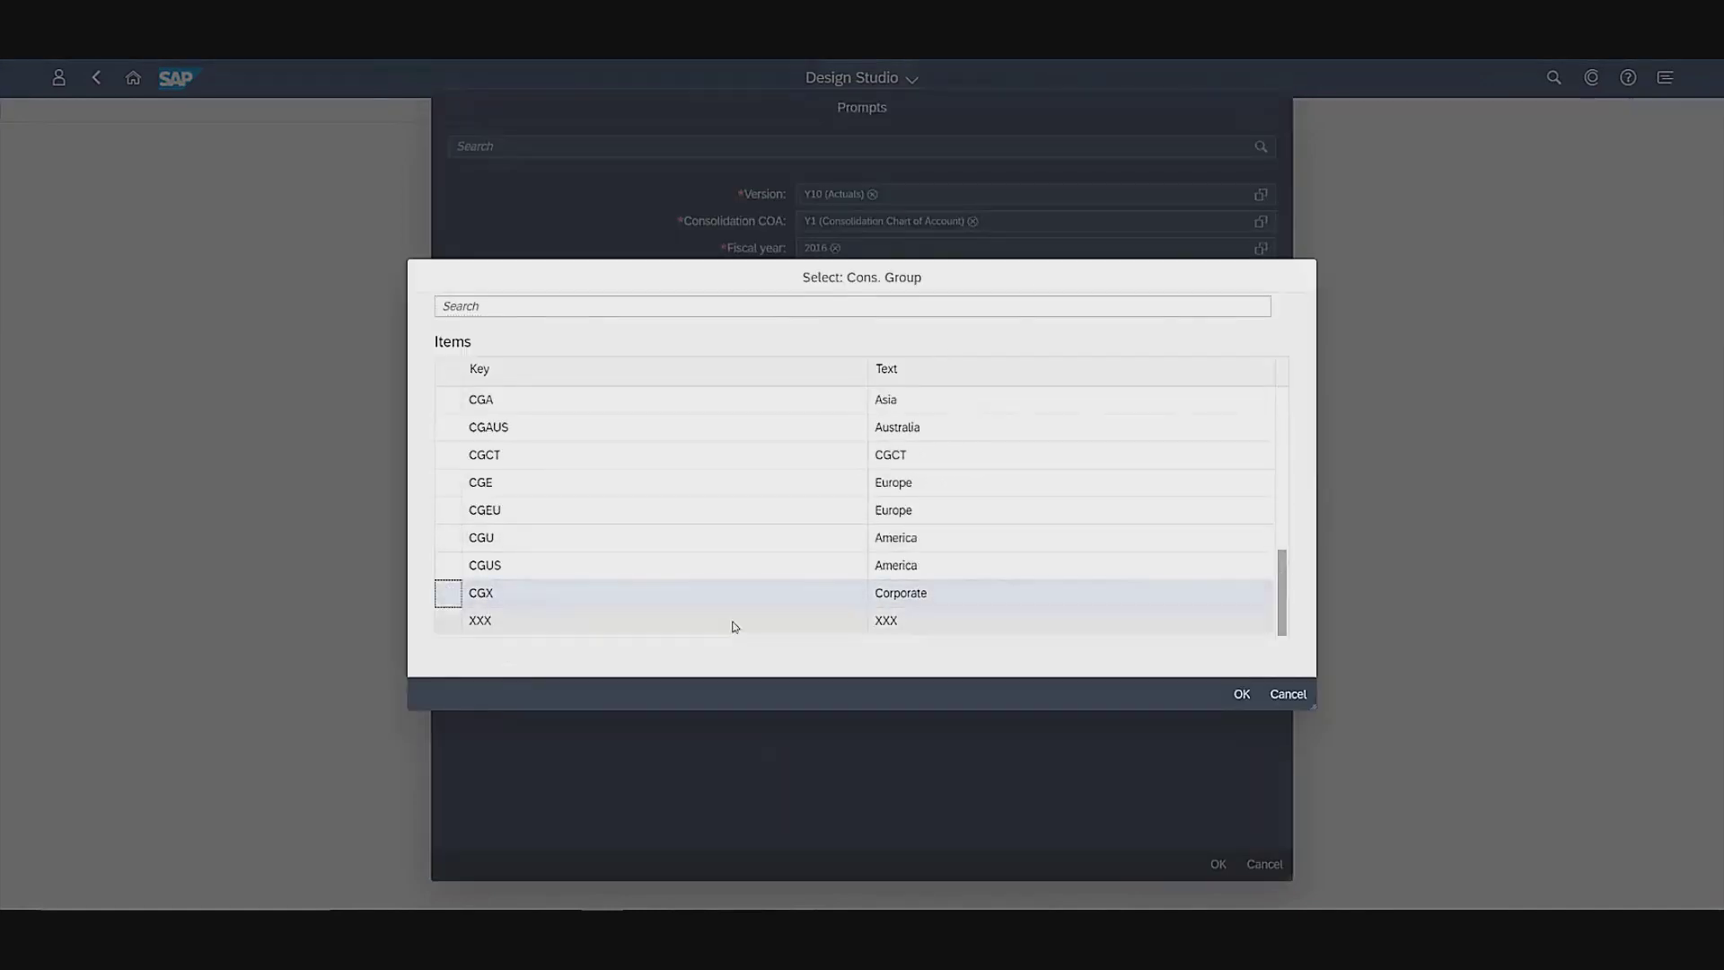
left_click(1242, 694)
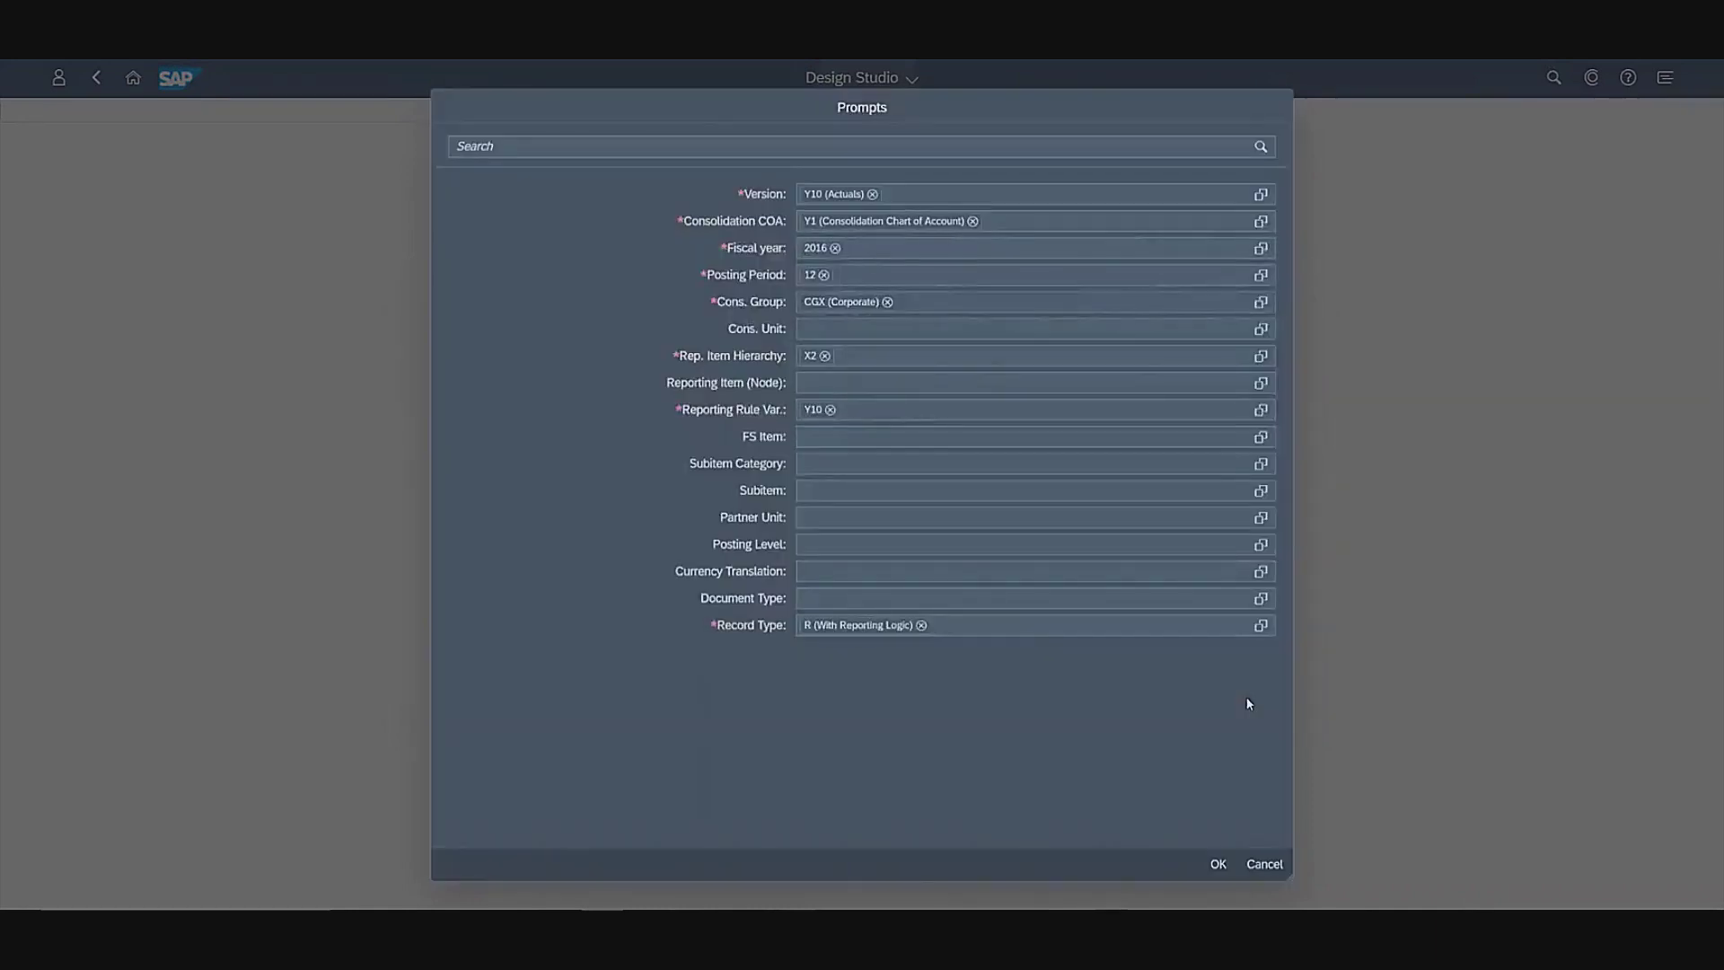
left_click(1217, 864)
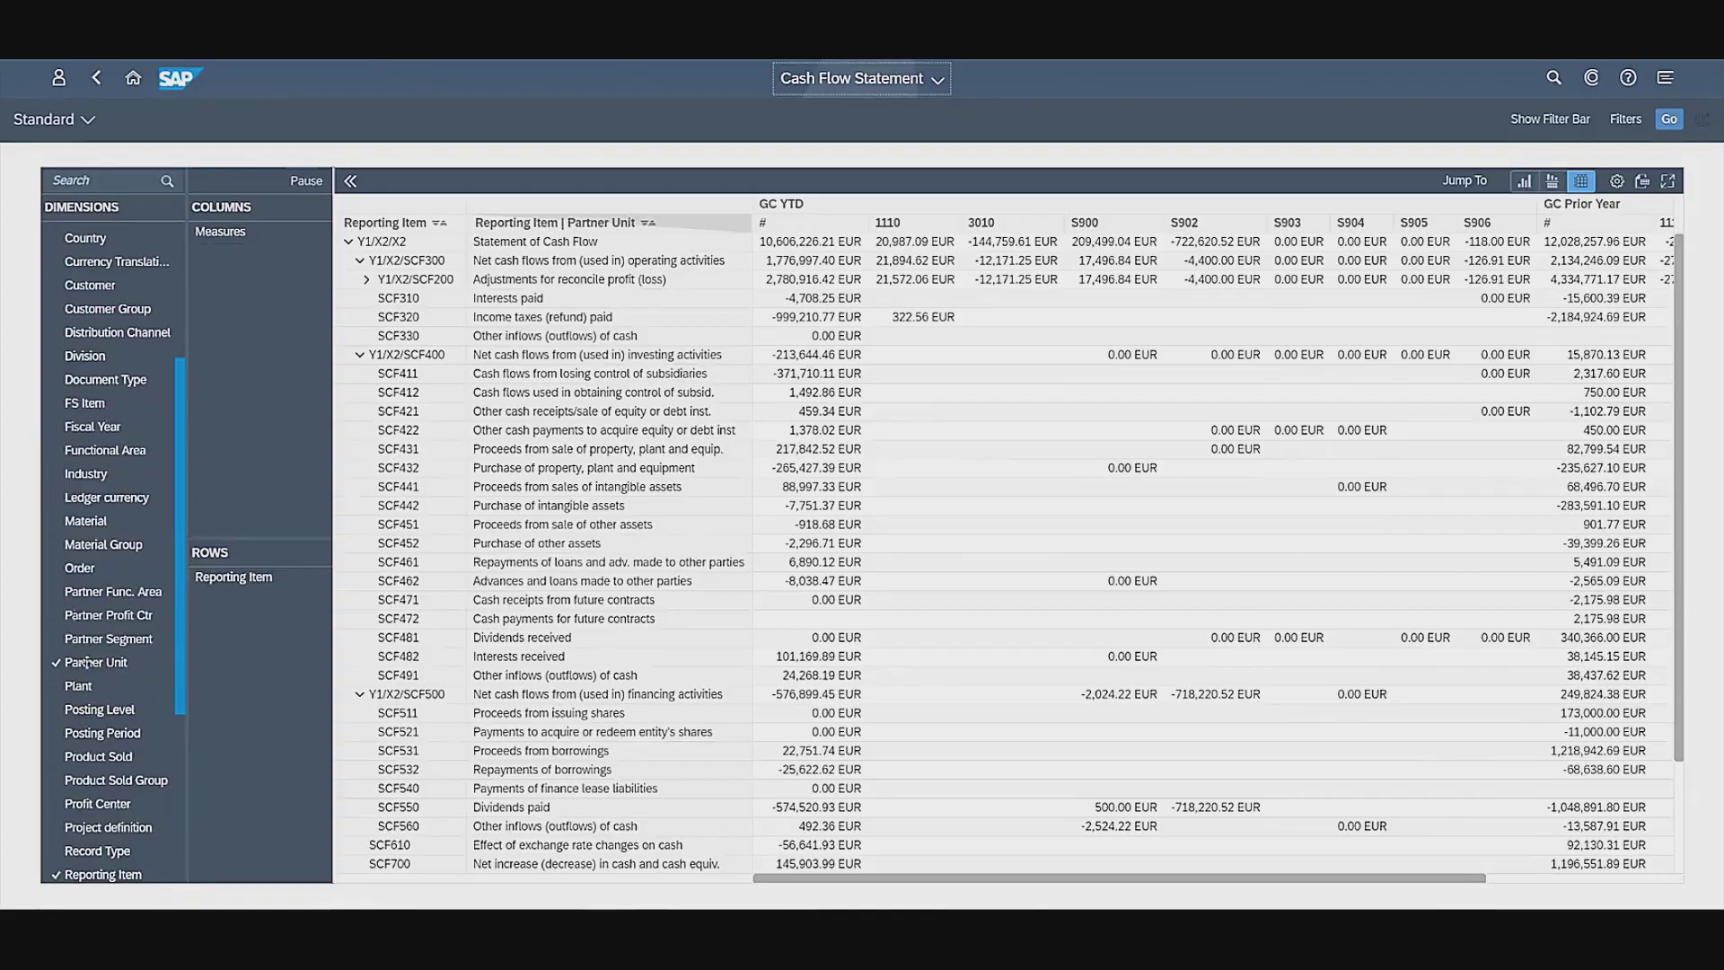
- Remove Partner Unit from the columns and add Account Number as a row breakdown
left_click(86, 662)
scroll(88, 395, "up", 3)
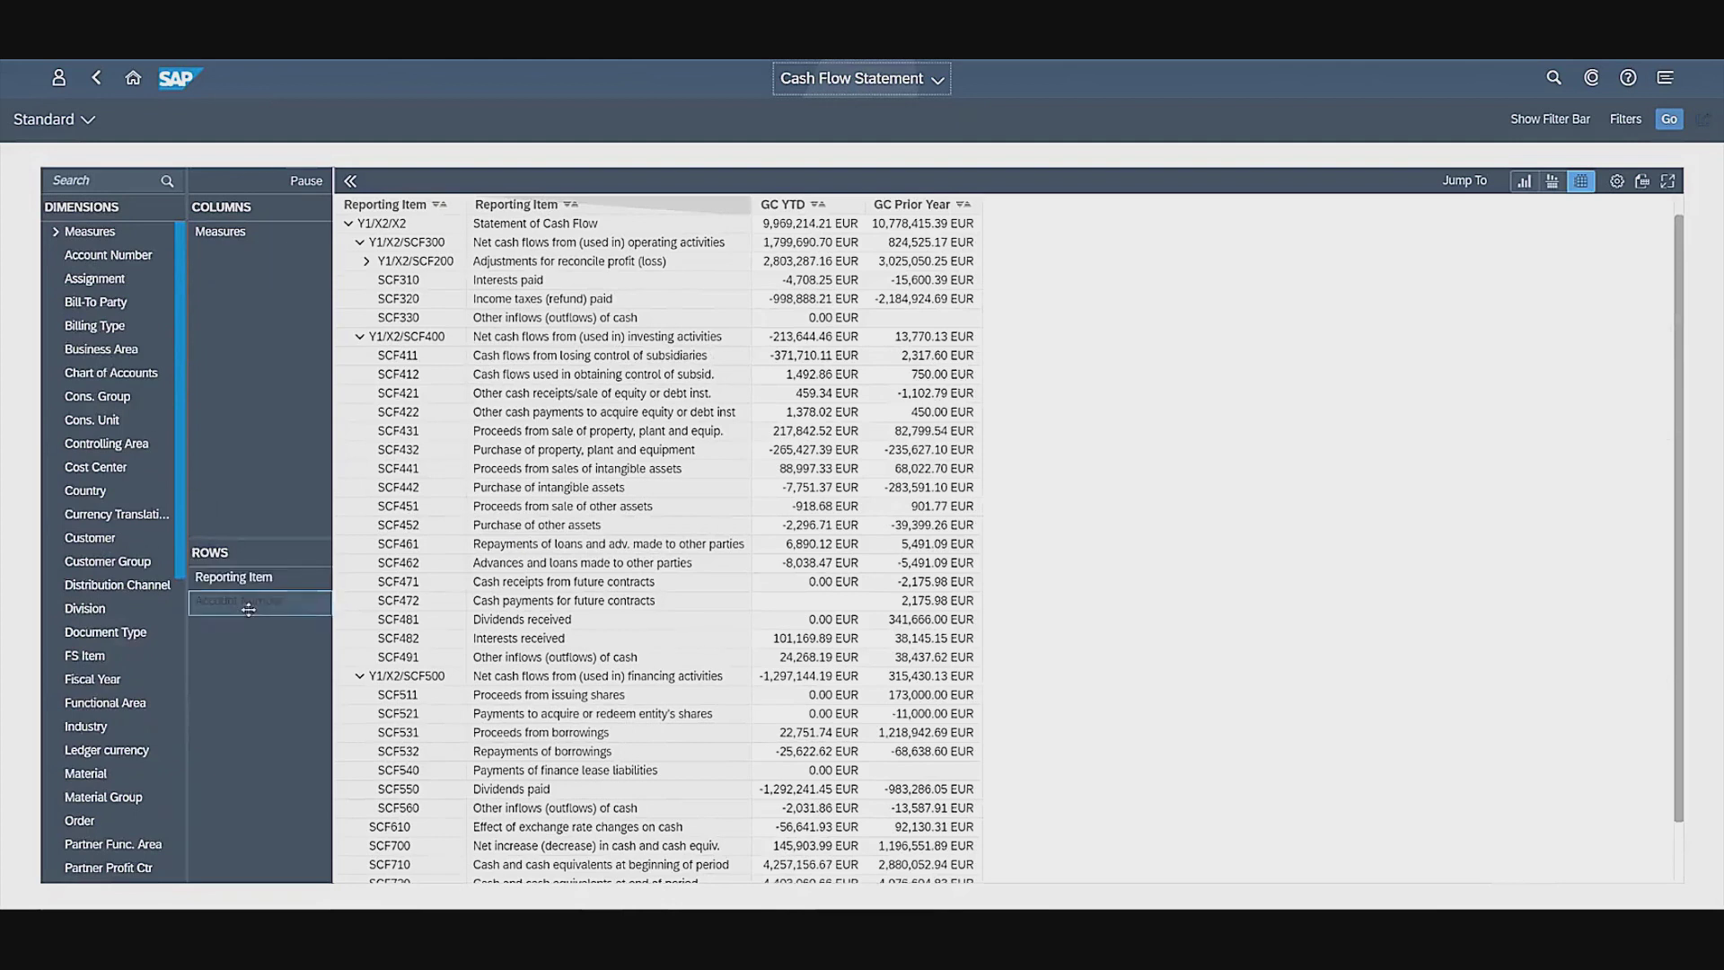
left_click_drag(245, 611, 245, 611)
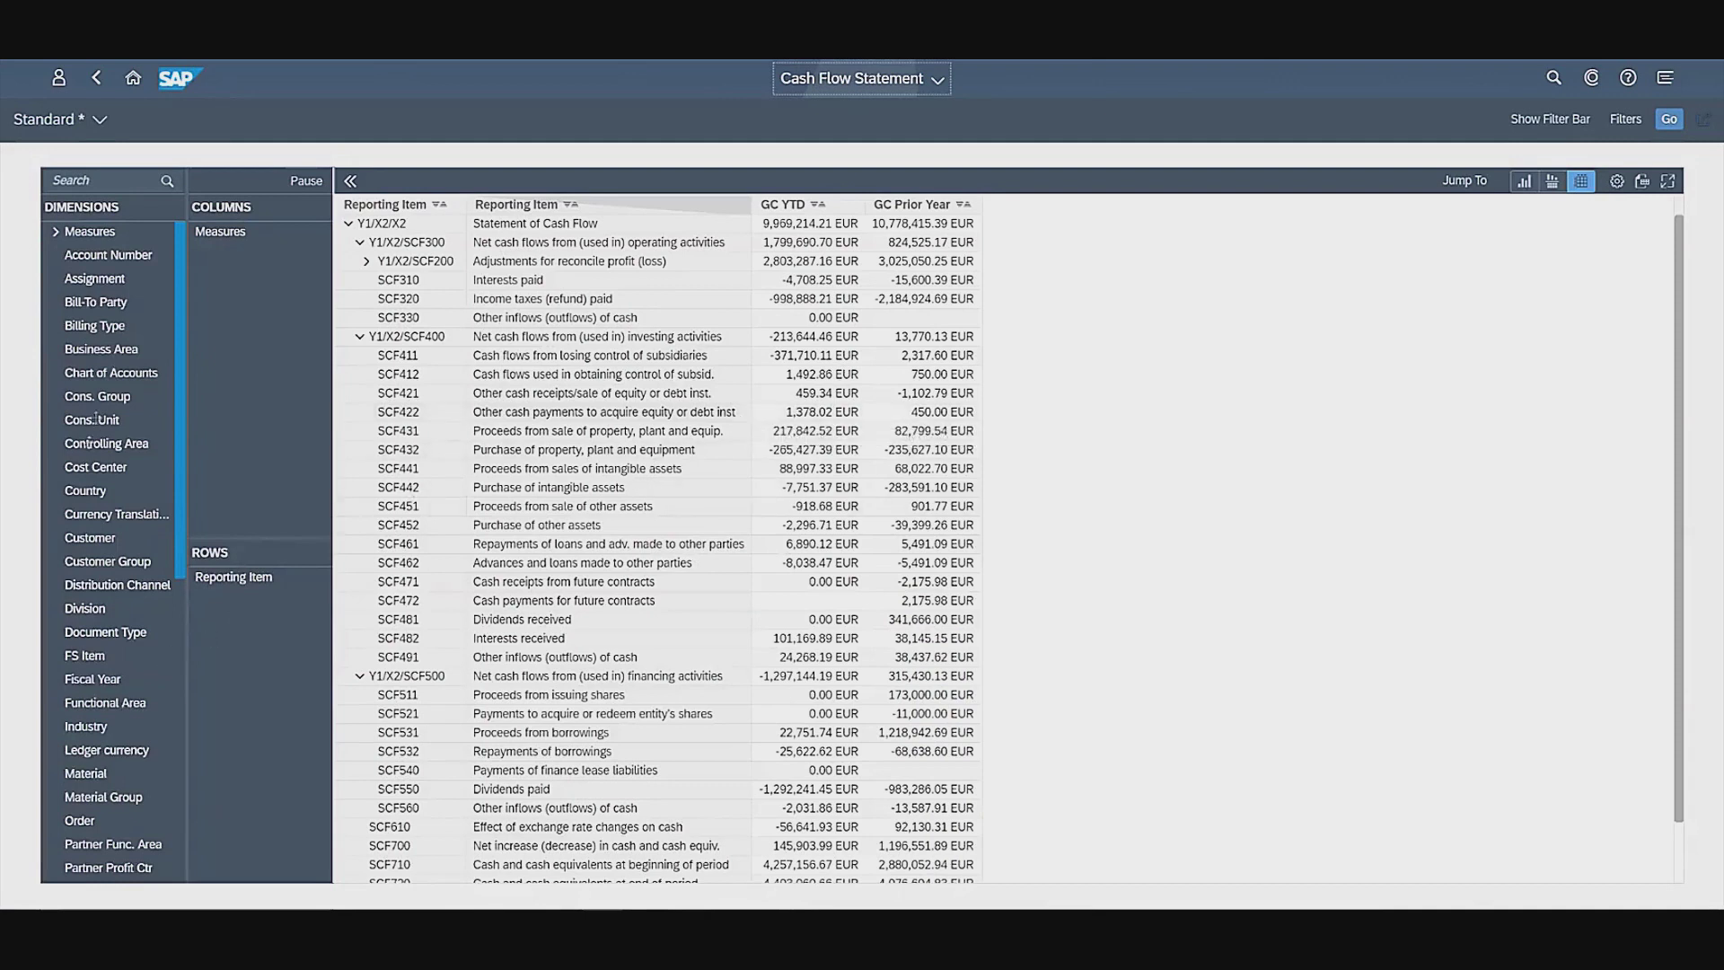
scroll(118, 549, "down", 5)
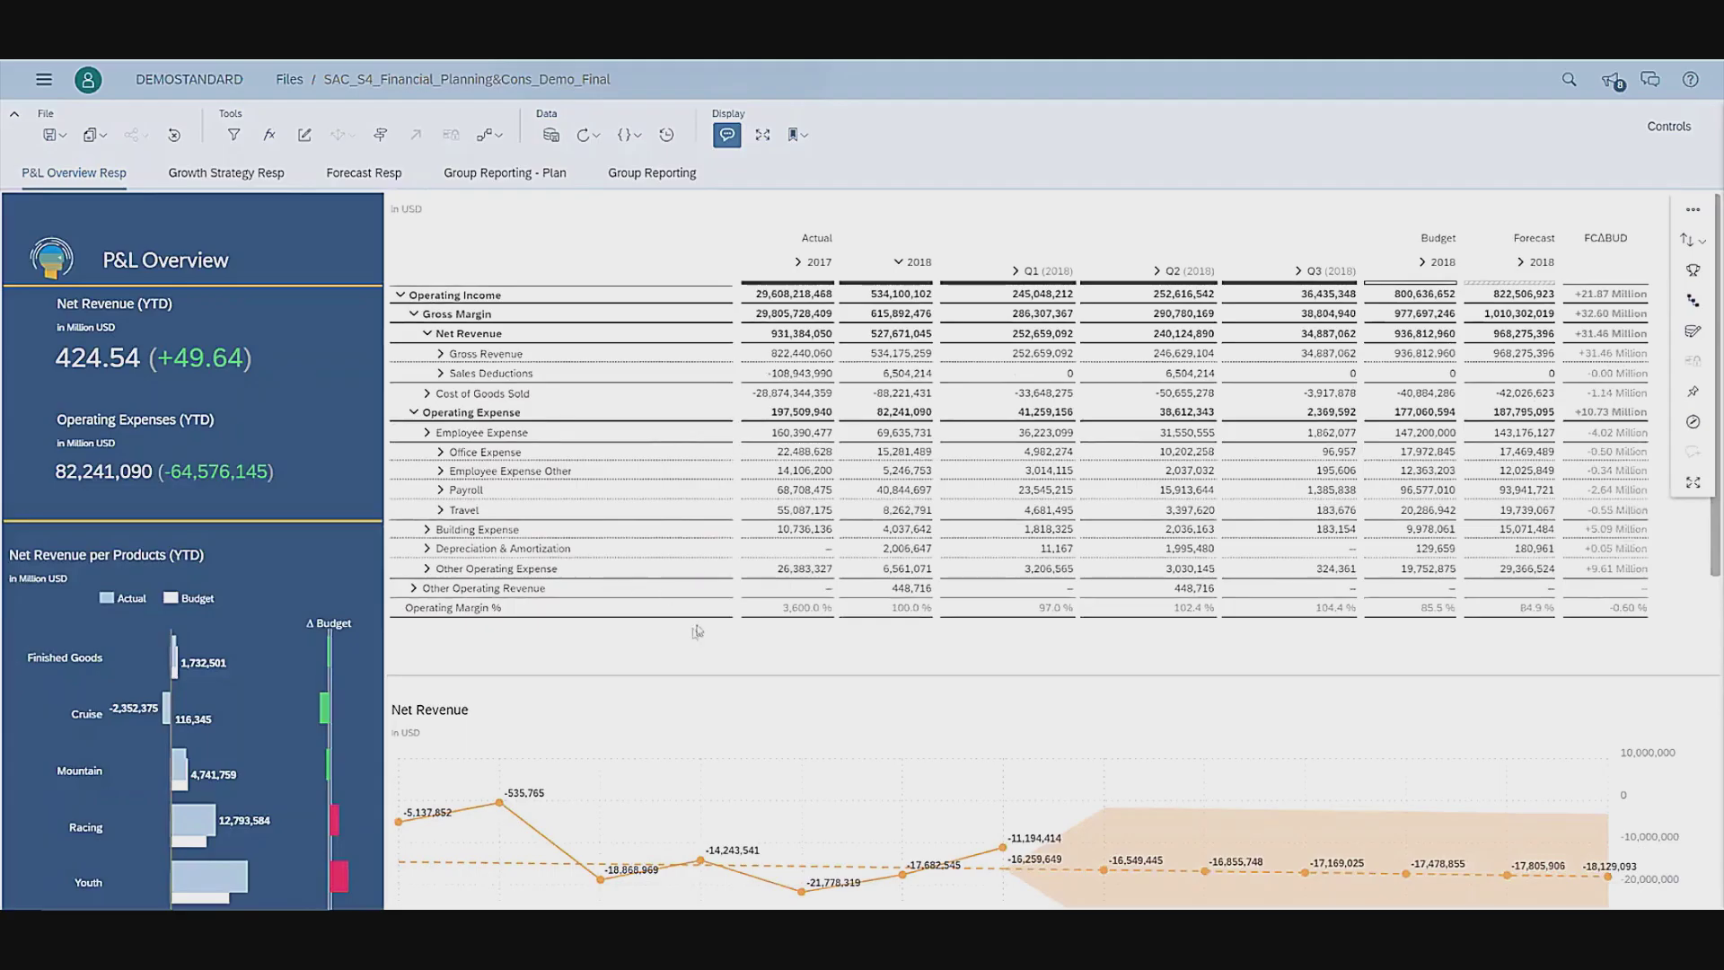
- Extend the Net Revenue chart back to Jul 2017 and select the Q3 2018 expense values
scroll(1082, 782, "down", 2)
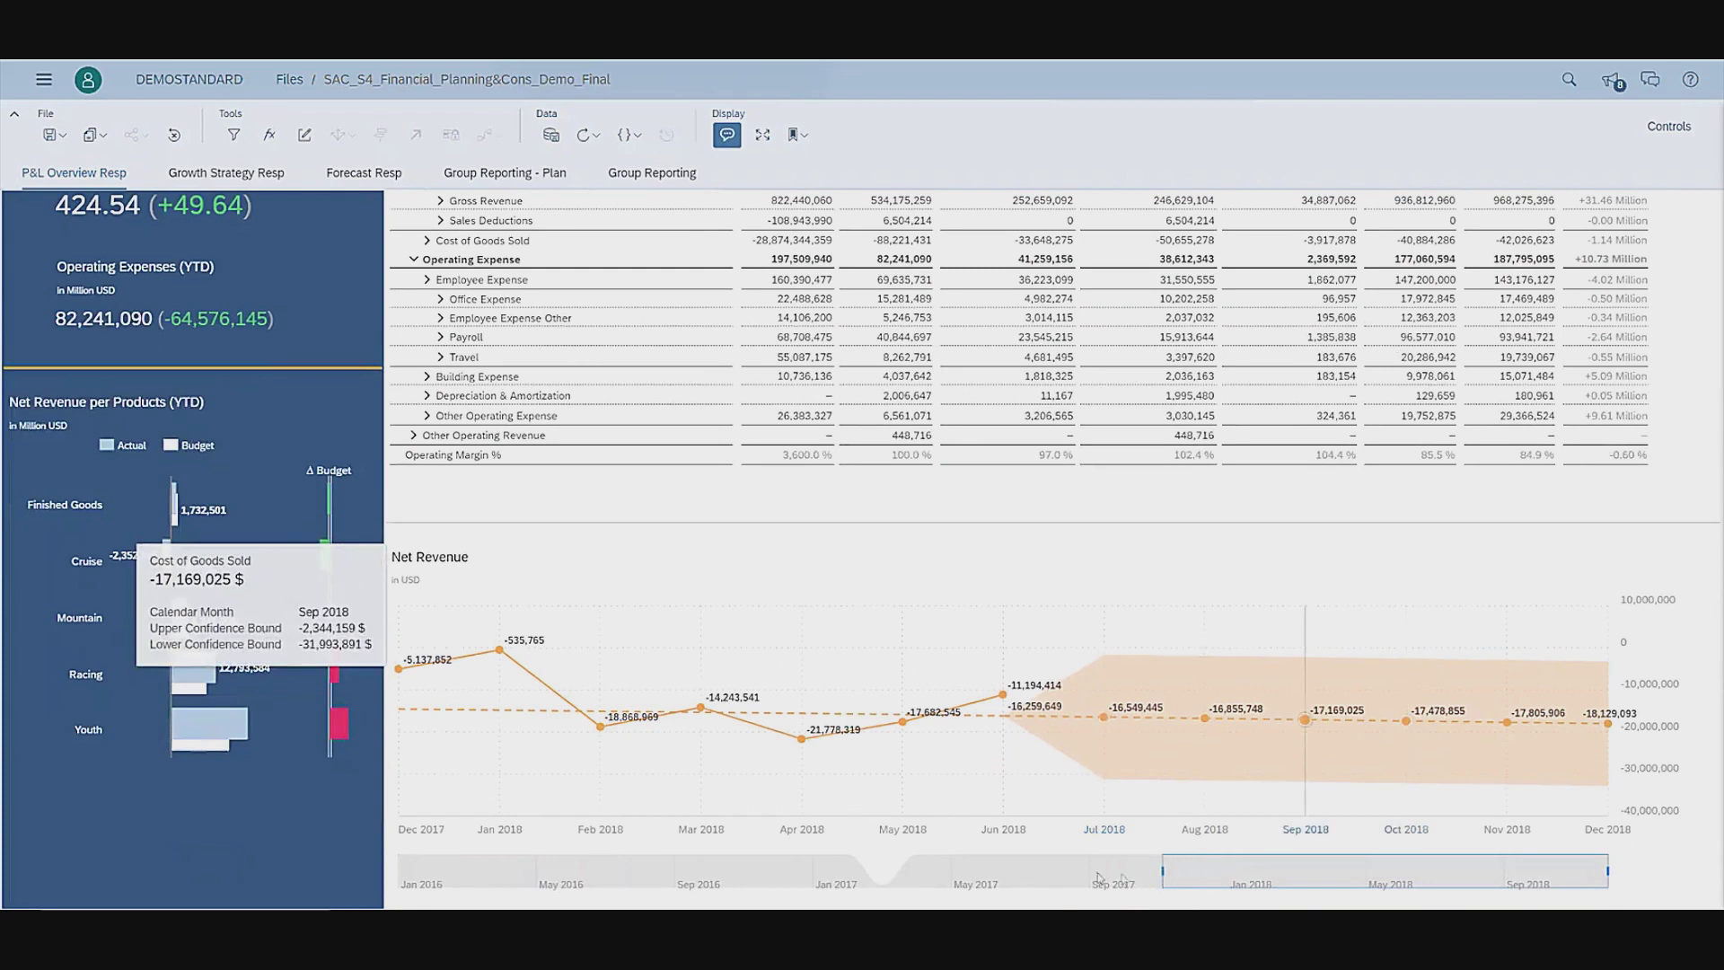
left_click_drag(1097, 877, 1010, 871)
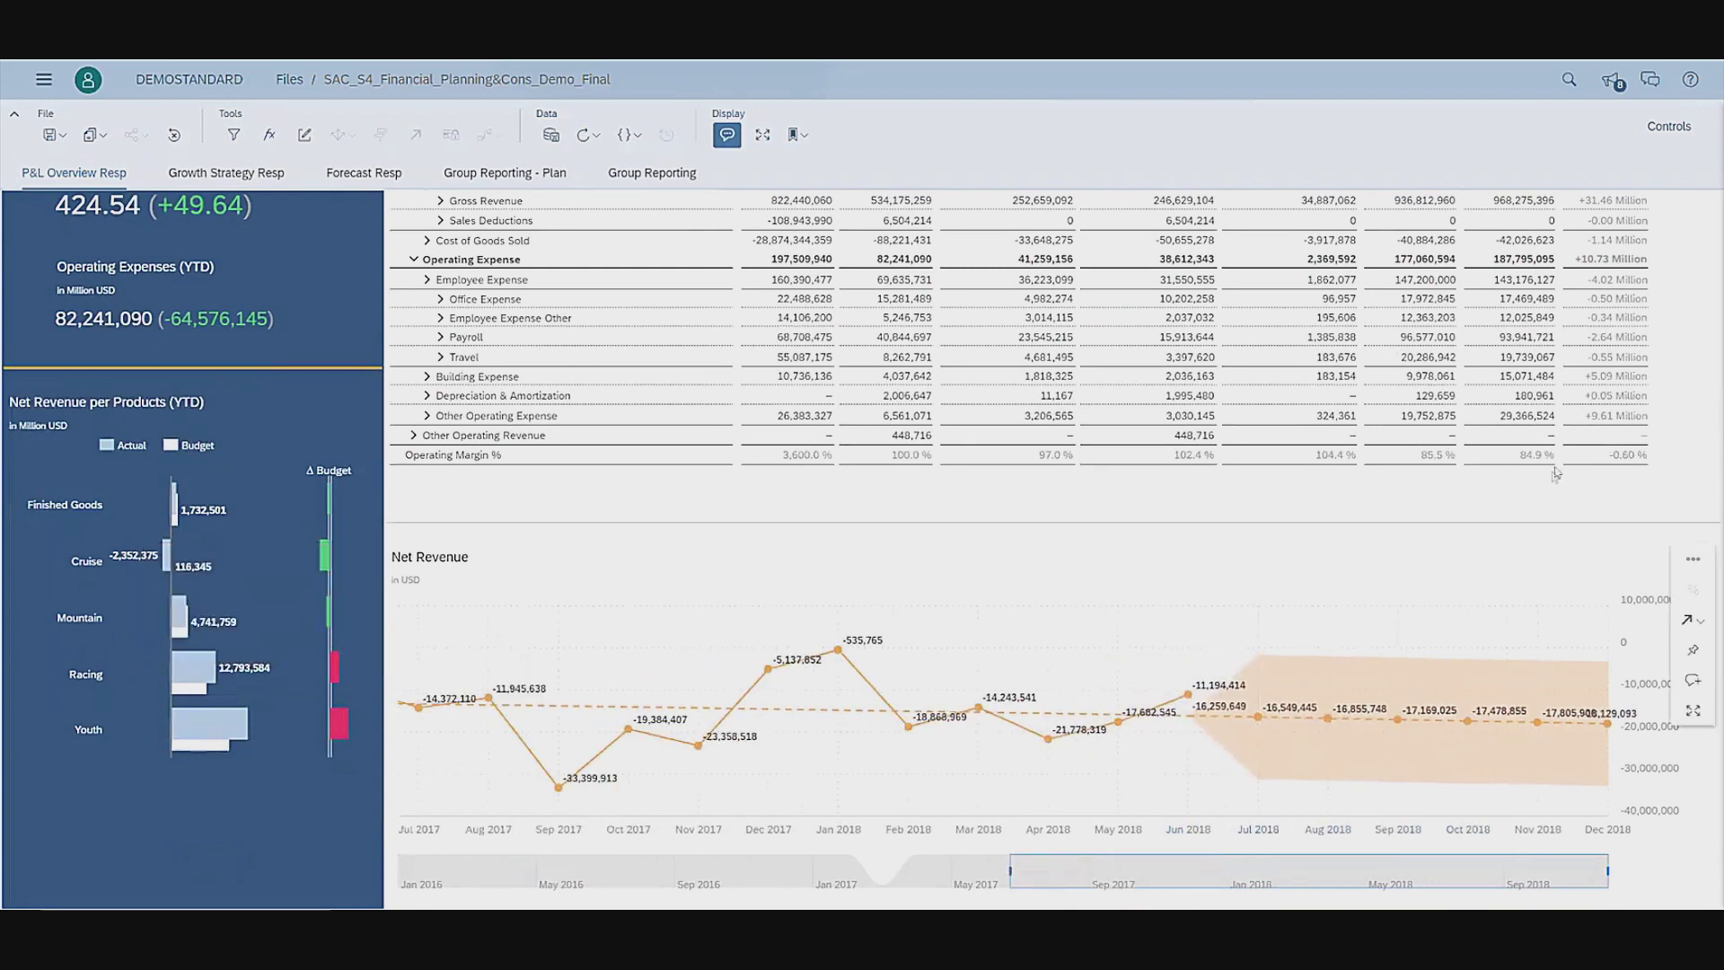
left_click_drag(1262, 398, 1262, 396)
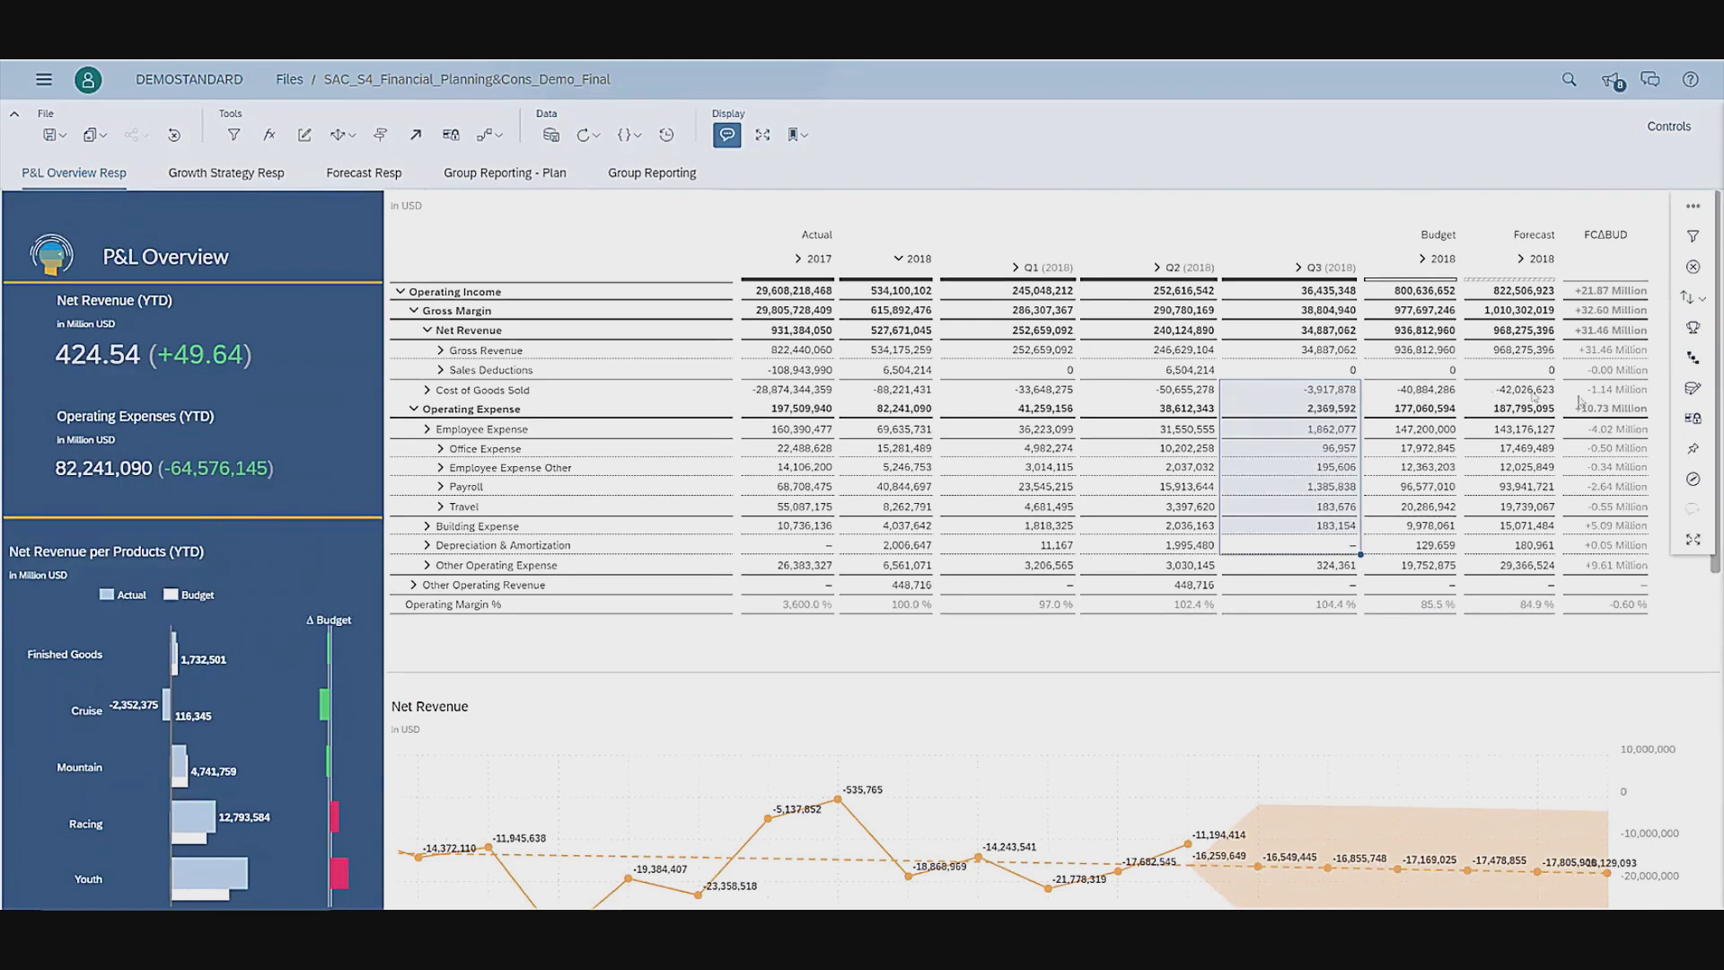
left_click(1694, 481)
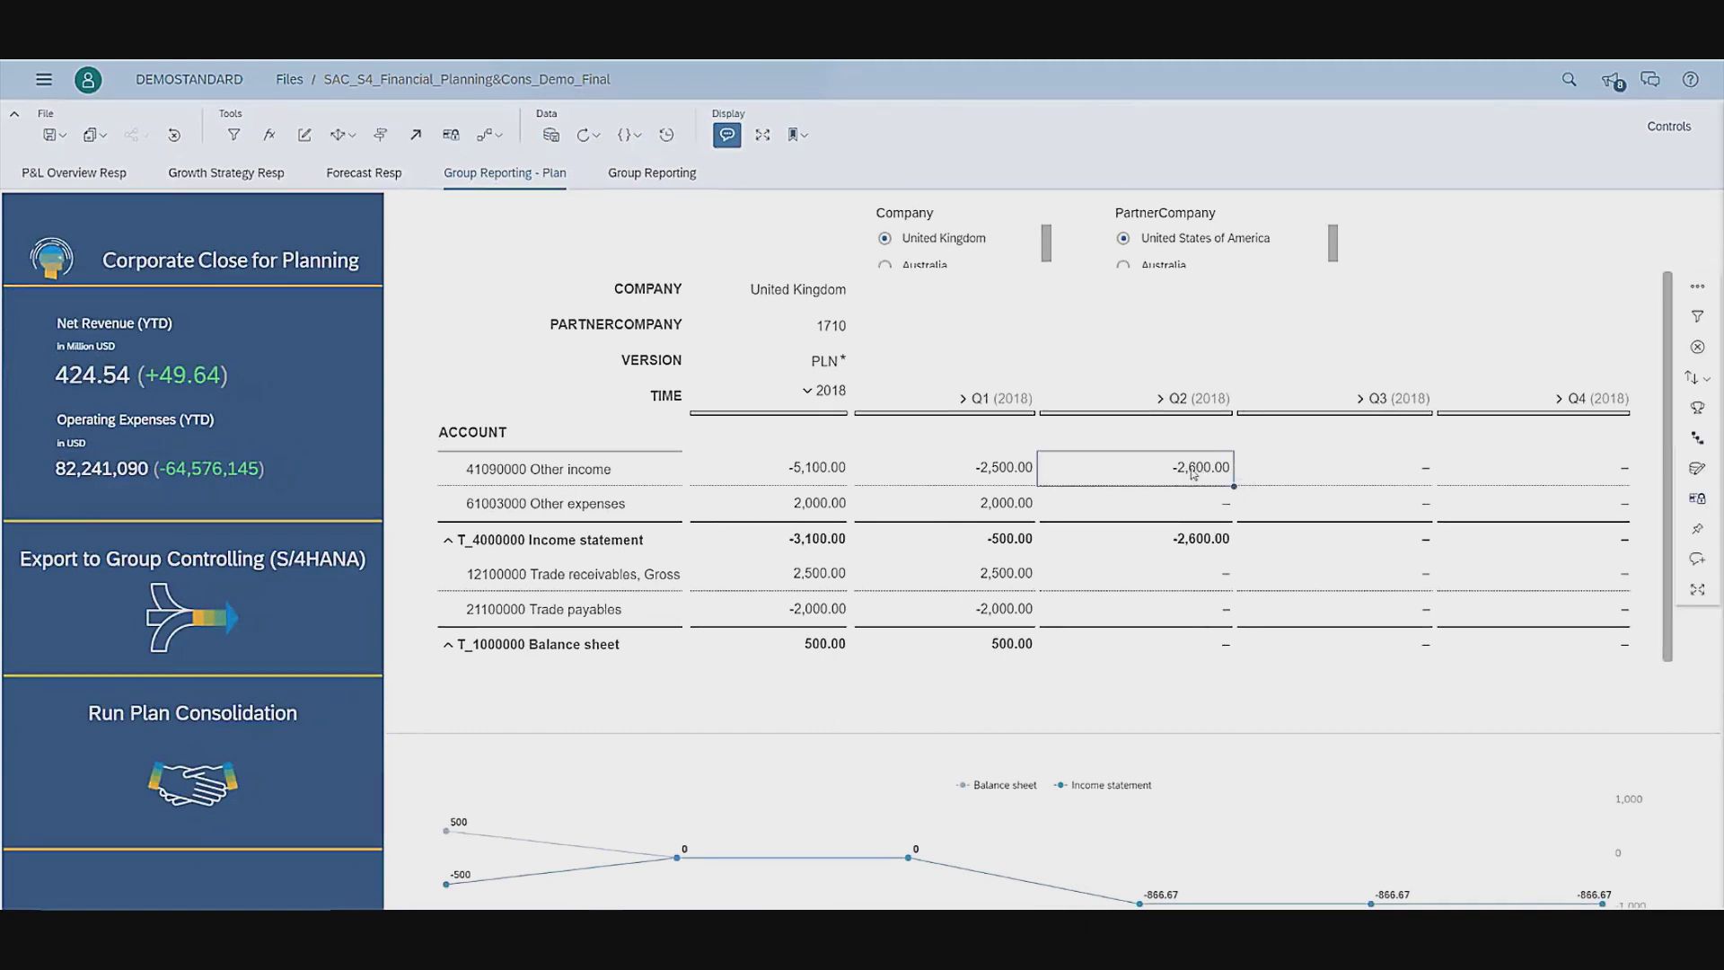
- Enter -3000 as United Kingdom's Q2 2018 Other income plan value, replacing -2,600.00
double_click(1194, 474)
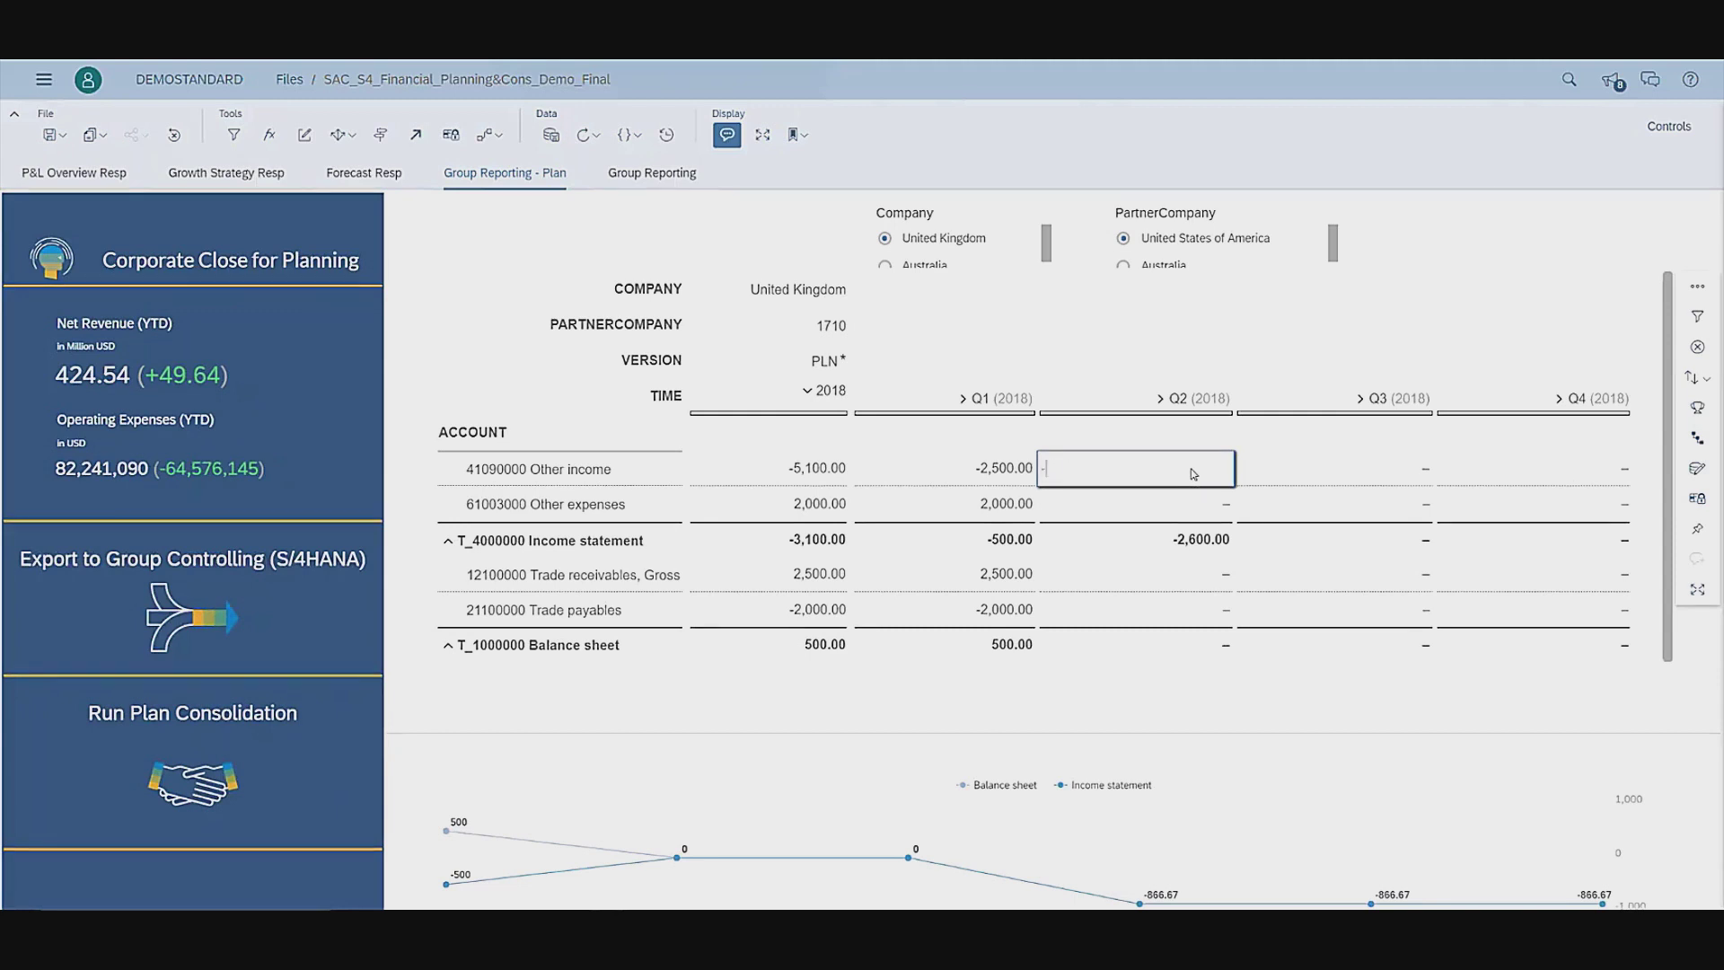
key("Return")
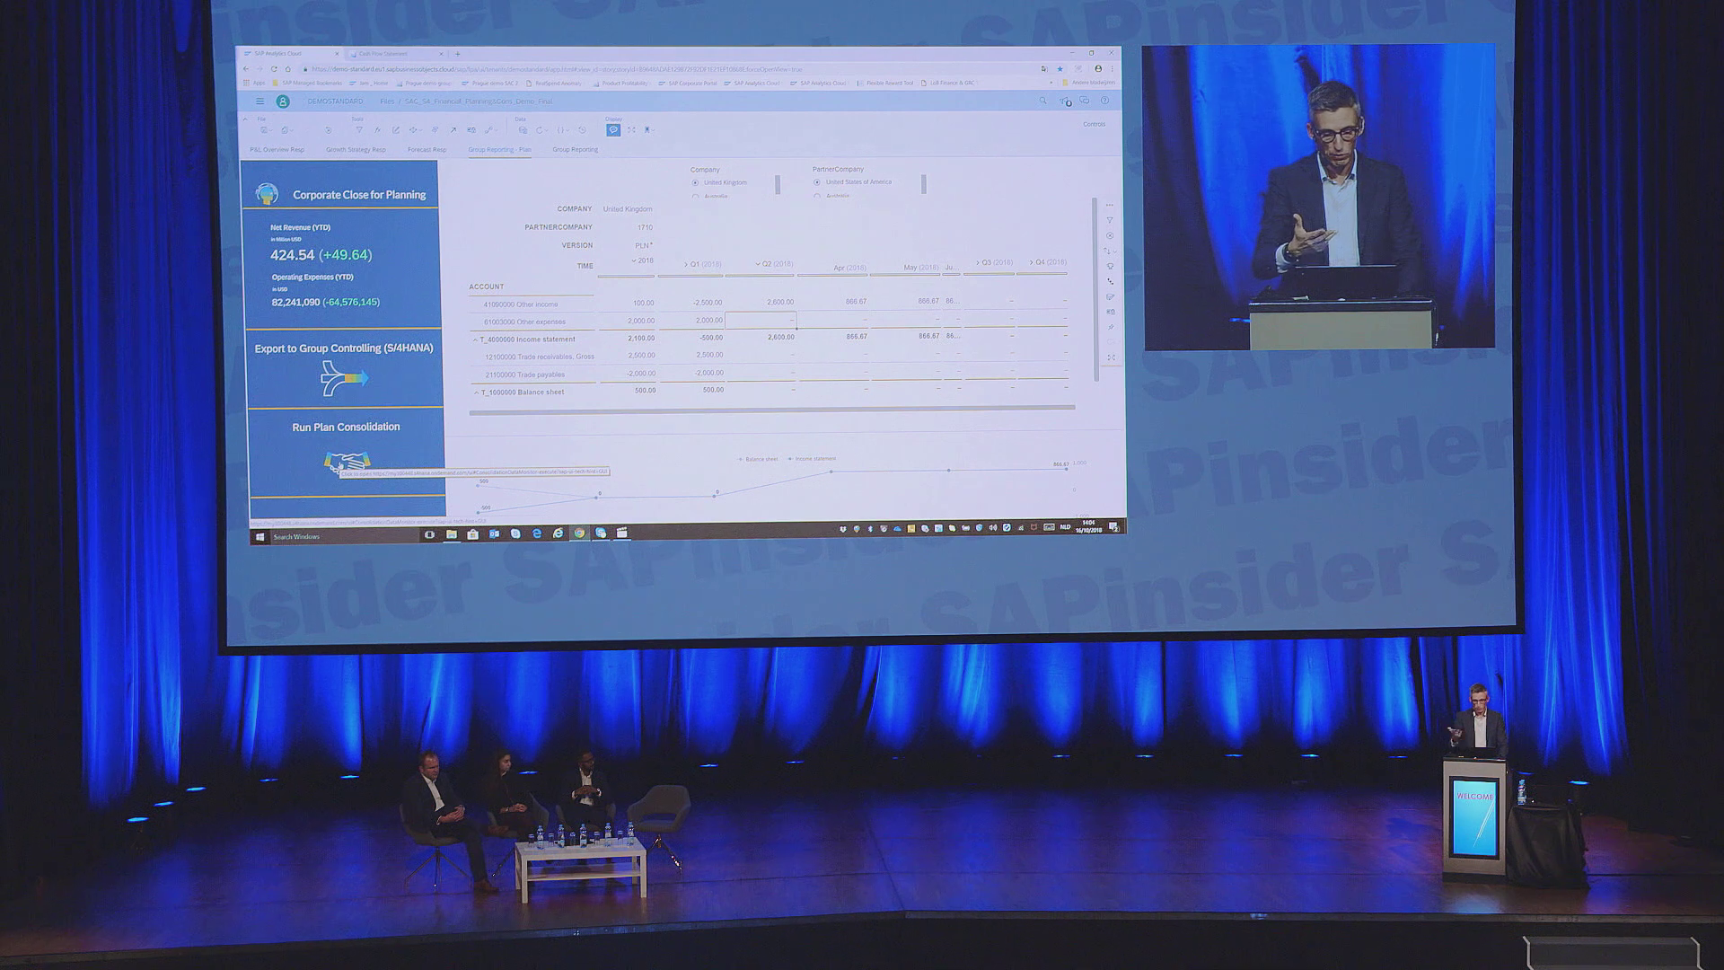
- Run Plan Consolidation from the left panel so the Data Monitor starts loading in a new tab
left_click(339, 466)
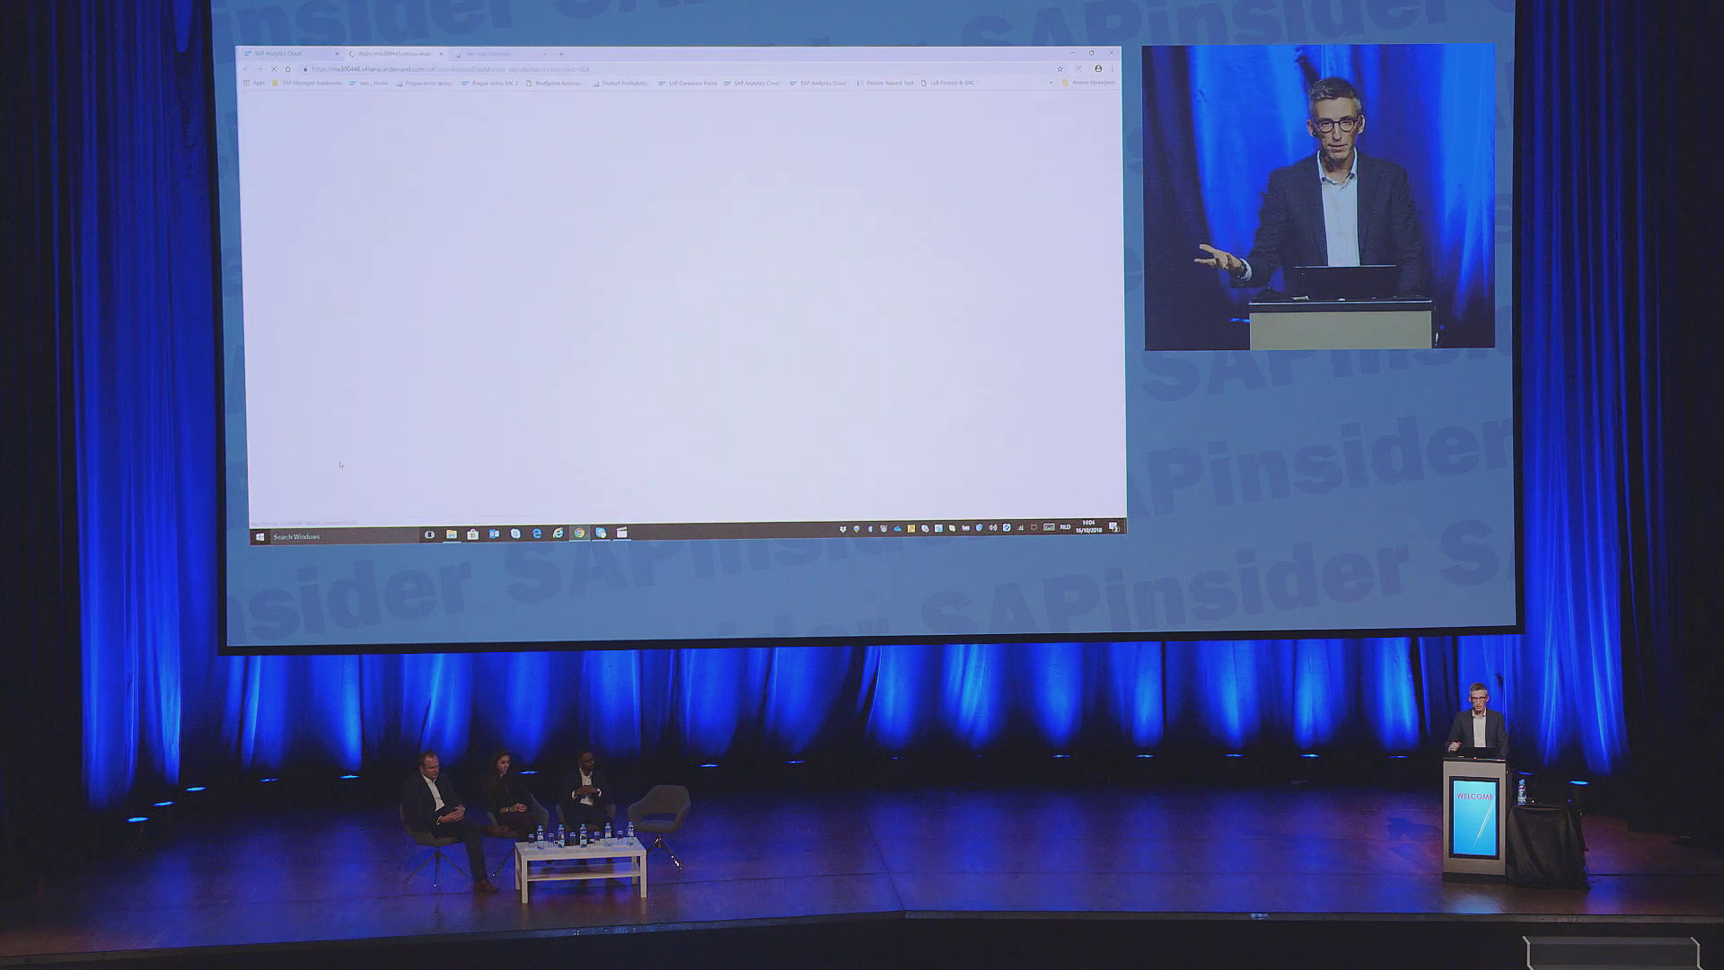